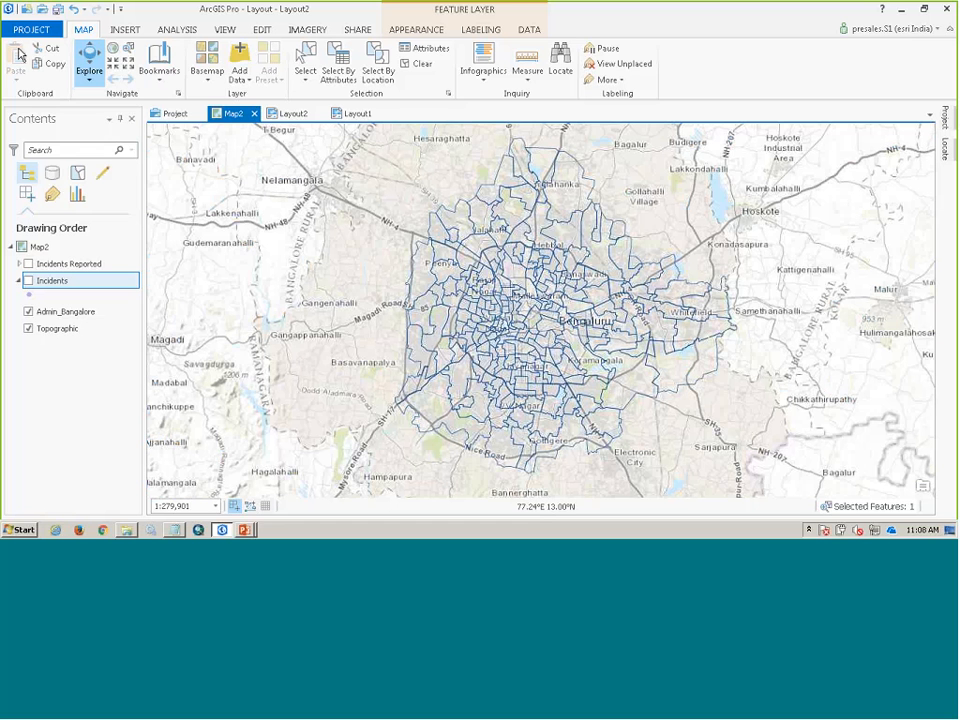
left_click(31, 29)
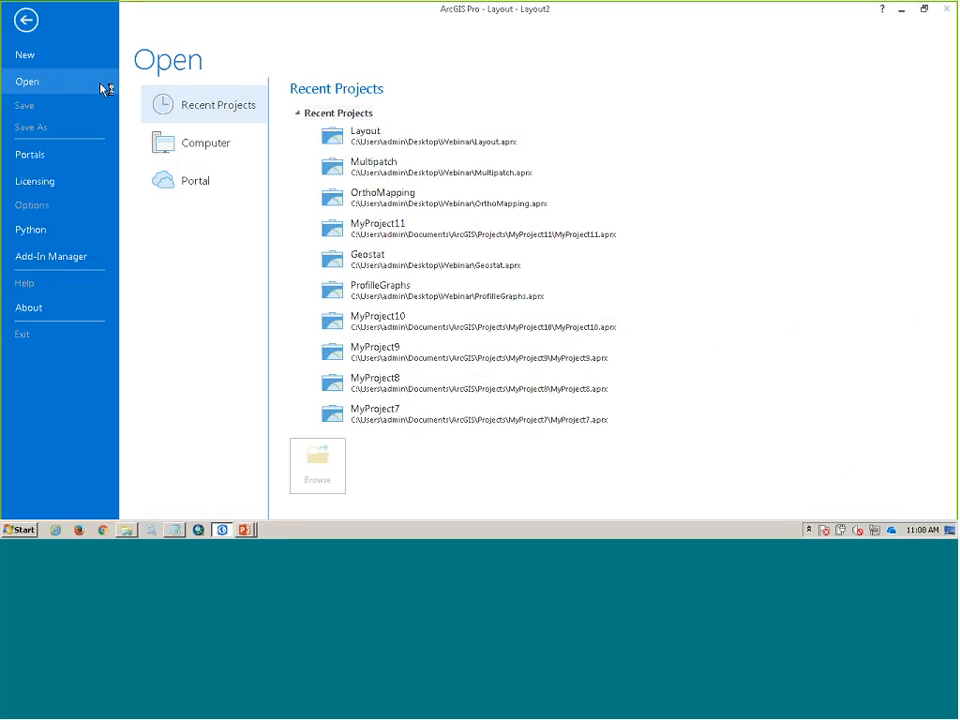
left_click(26, 21)
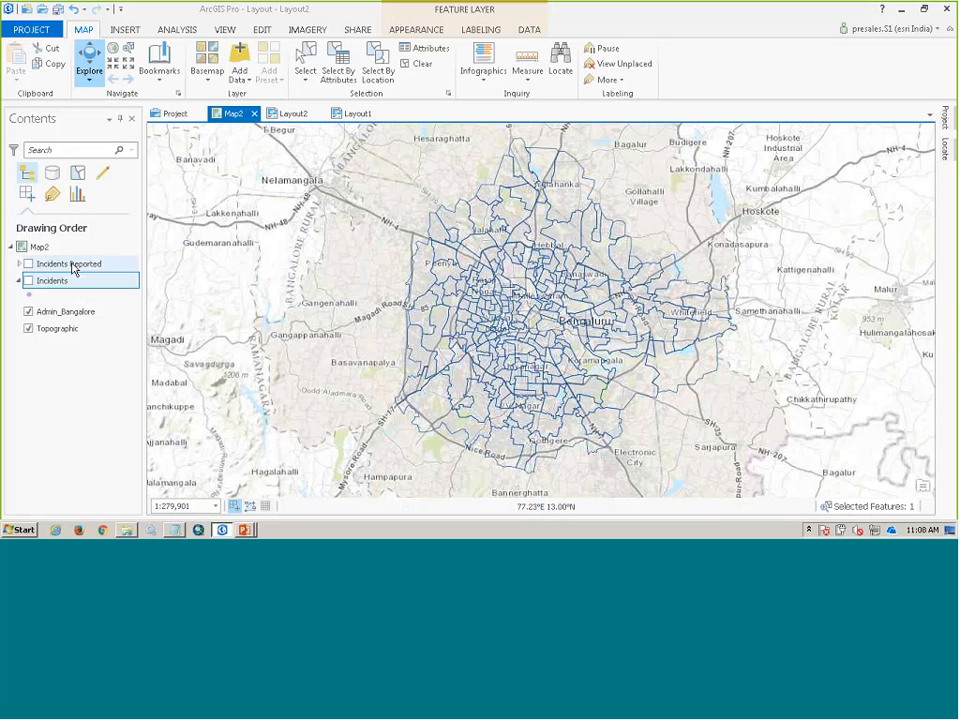
left_click(226, 30)
left_click(138, 62)
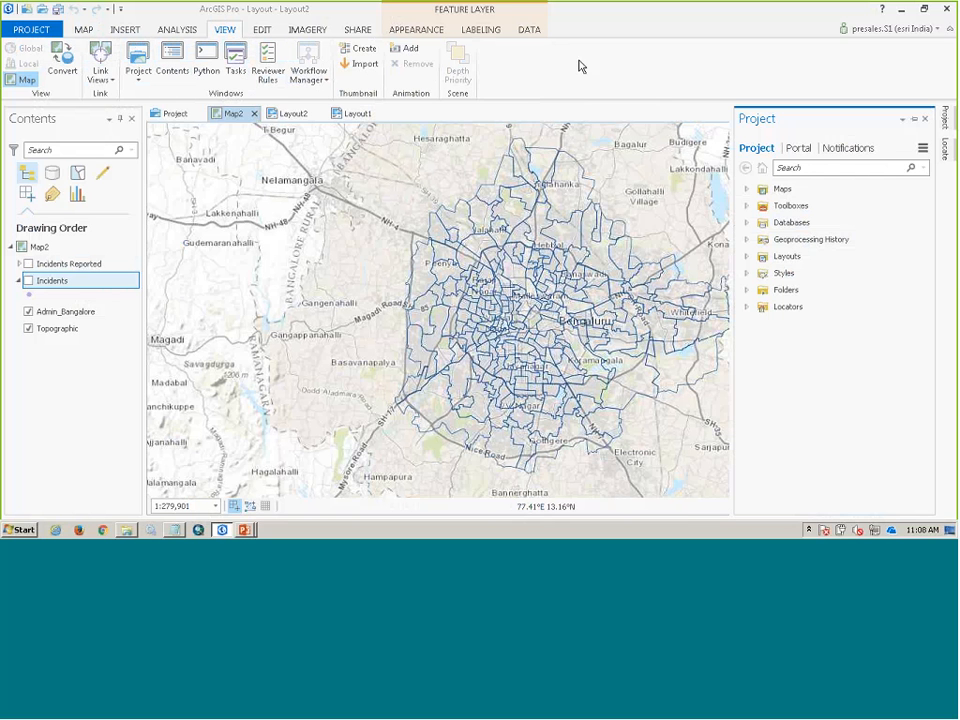
left_click(313, 32)
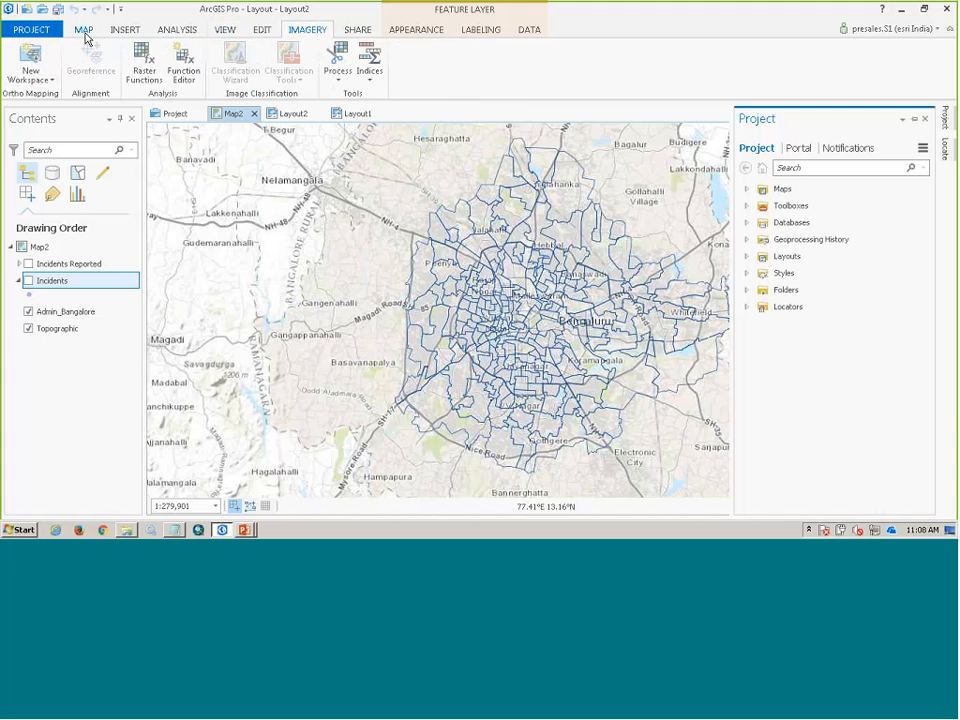
left_click(83, 29)
left_click(250, 84)
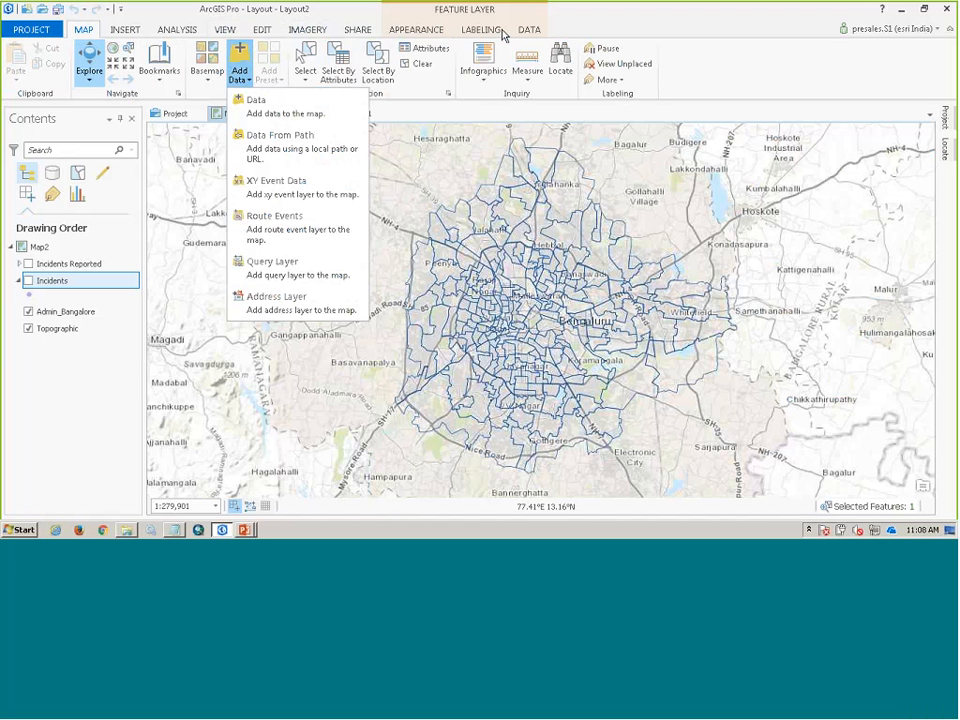
- Select the Admin_Bangalore vector tile layer and open its appearance settings
left_click(58, 283)
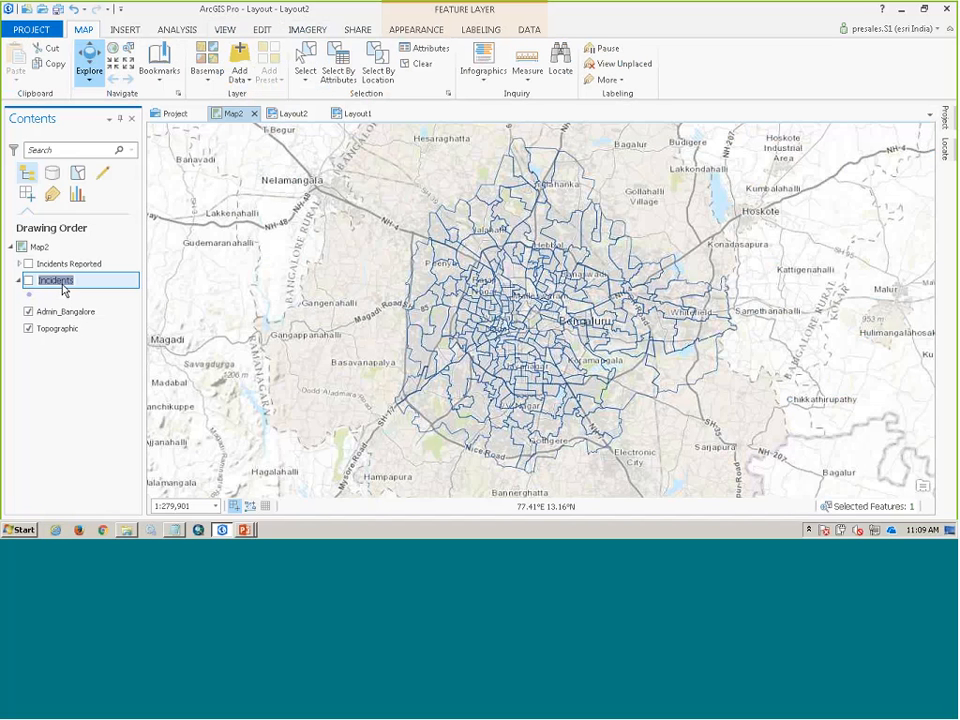
left_click(100, 266)
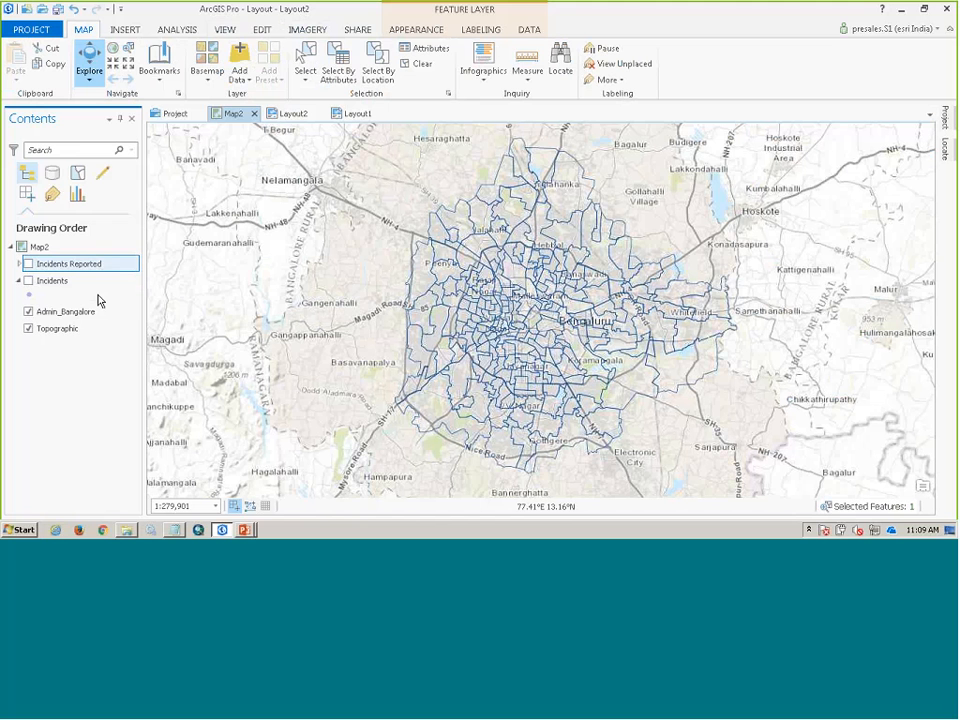
left_click(94, 313)
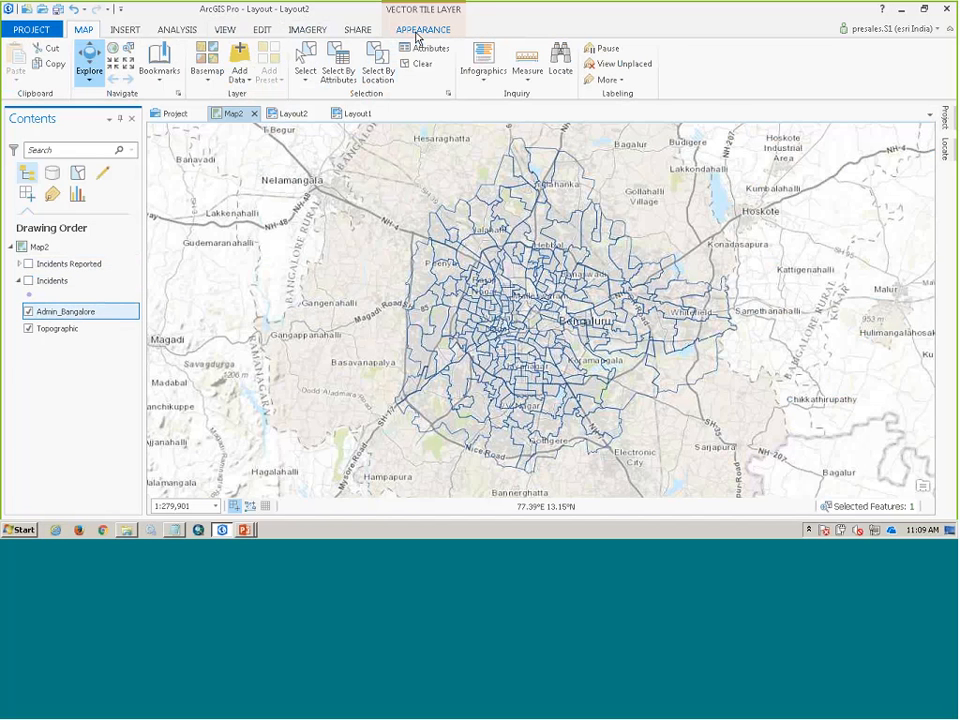
left_click(420, 29)
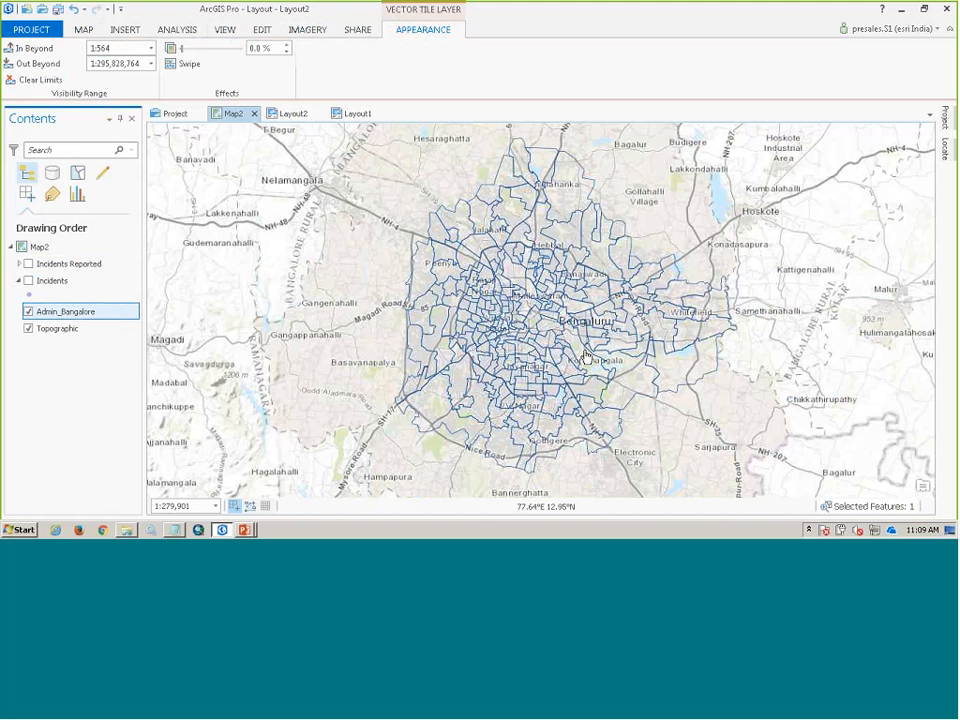
- Turn on the Incidents Reported layer and expand its monthly legend
scroll(353, 367, "up", 2)
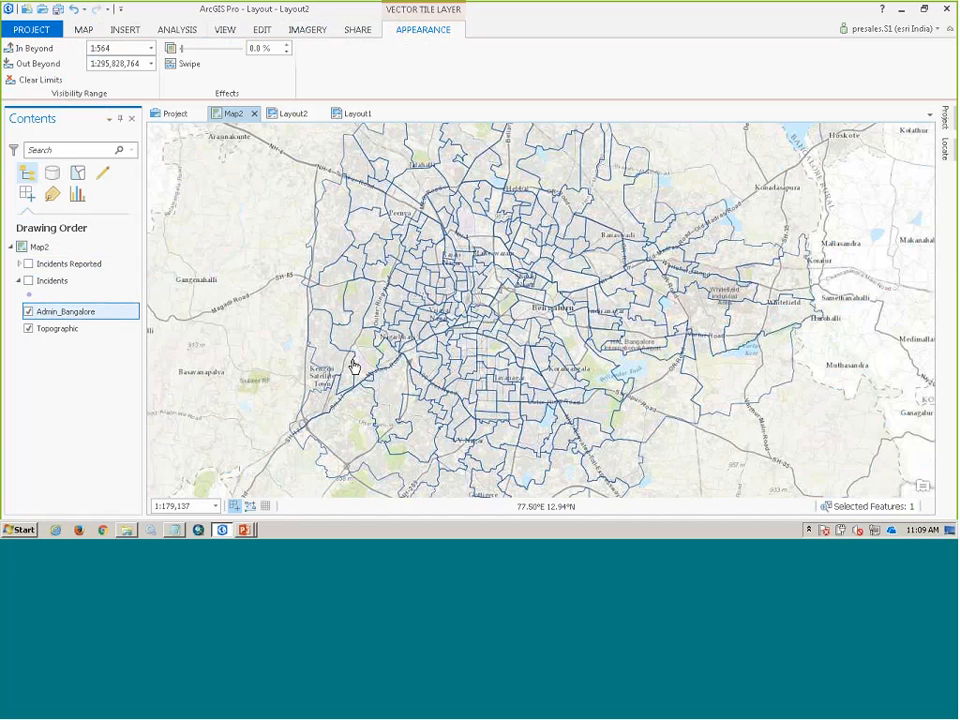
left_click(19, 264)
left_click(28, 265)
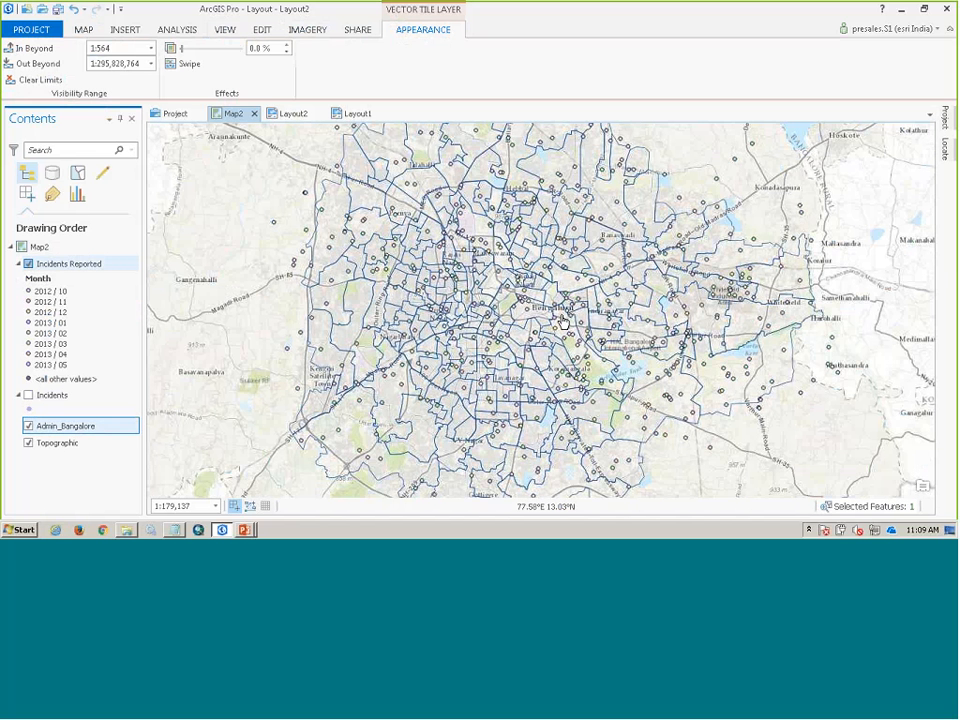
scroll(563, 324, "down", 1)
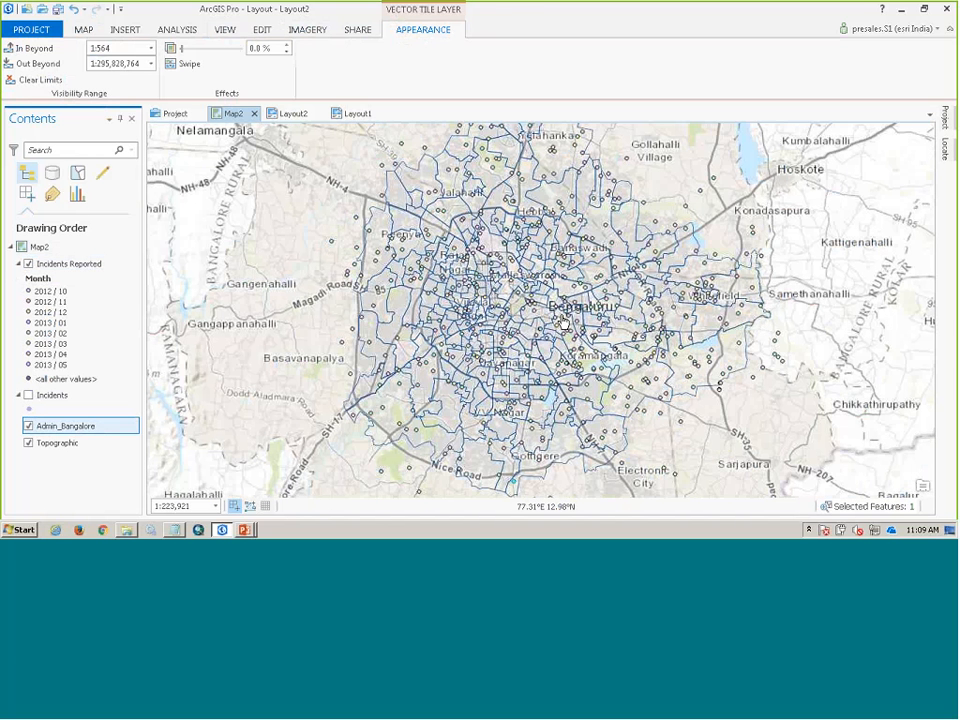
- Turn on the Incidents layer and symbolize it as a heat map
left_click(27, 401)
left_click(28, 397)
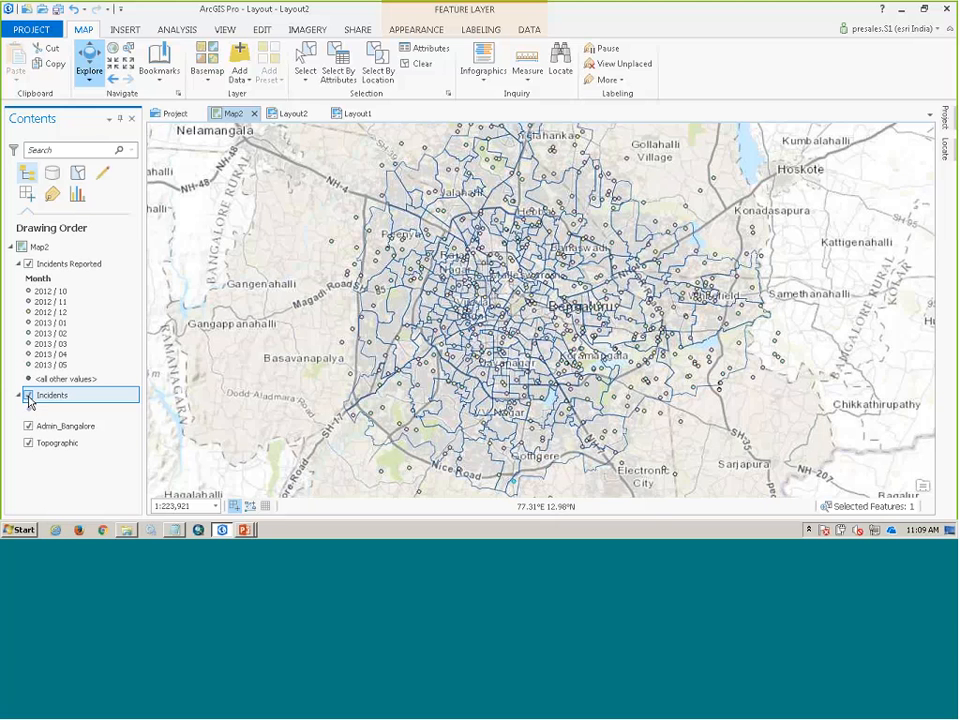
left_click(30, 410)
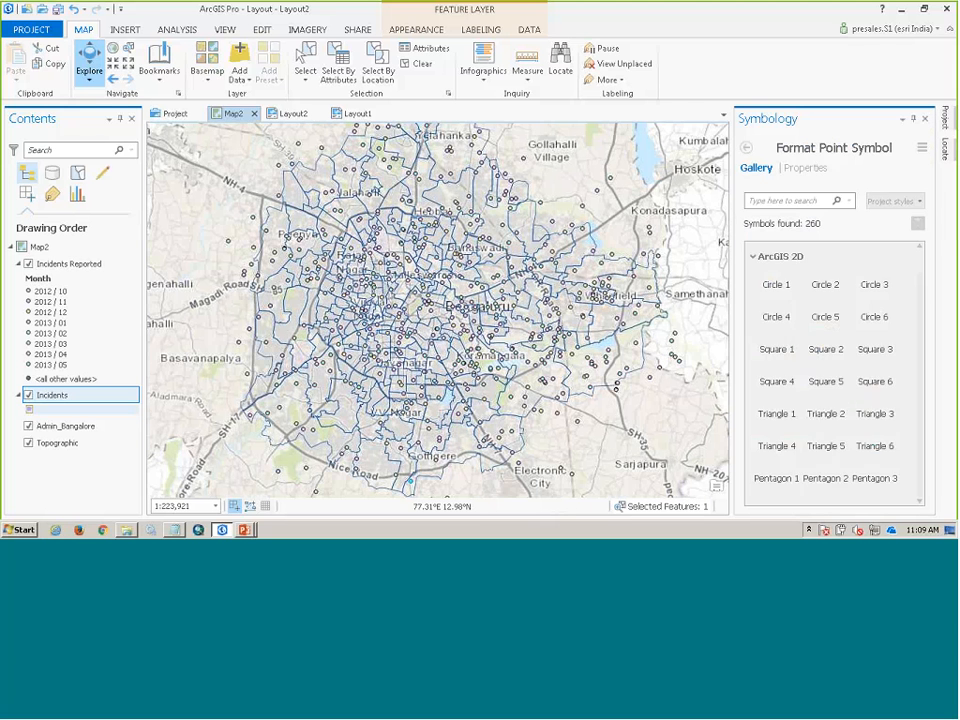
left_click(795, 190)
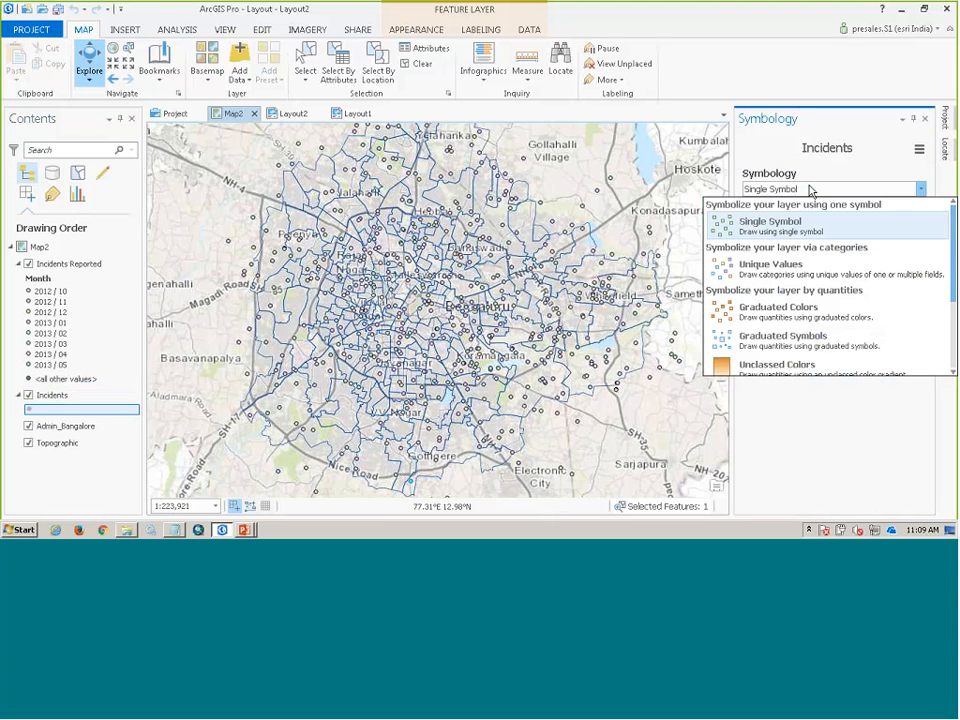
left_click(795, 224)
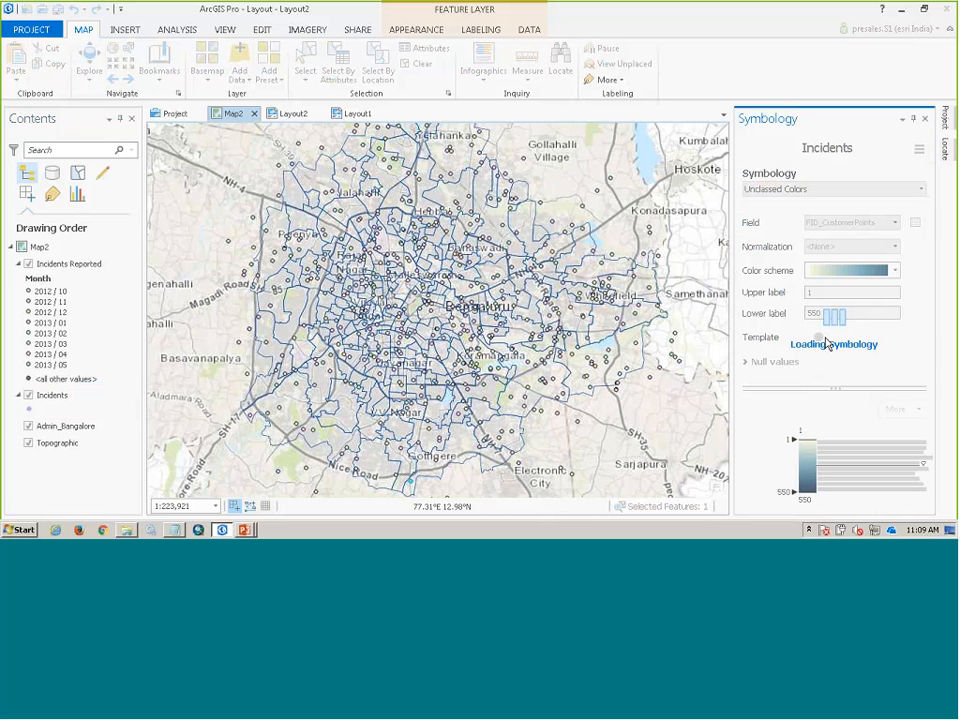
left_click(920, 189)
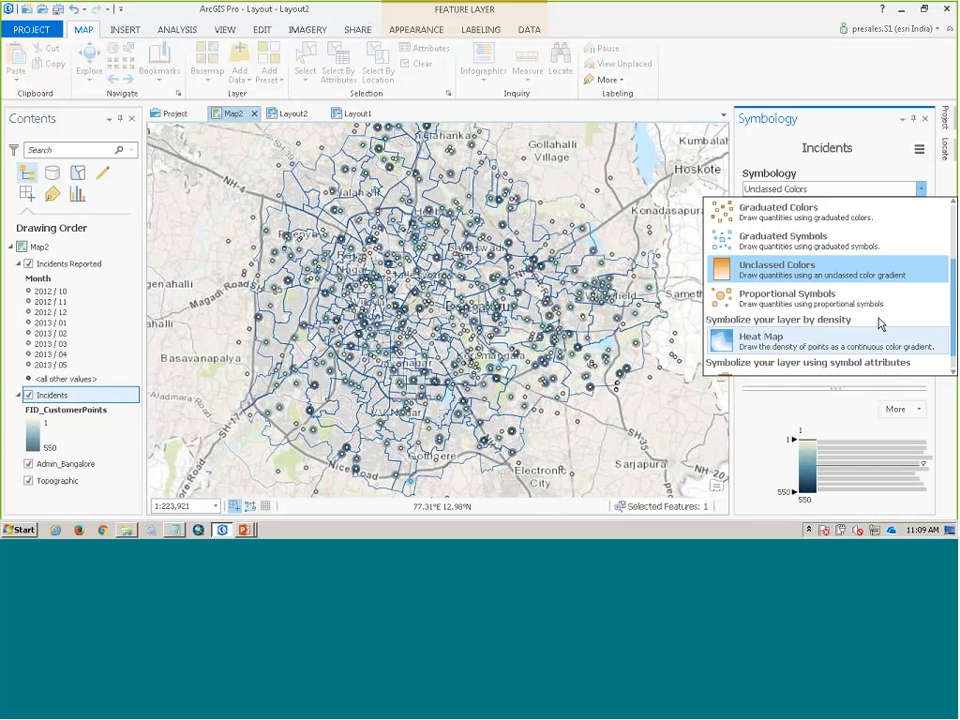
left_click(880, 338)
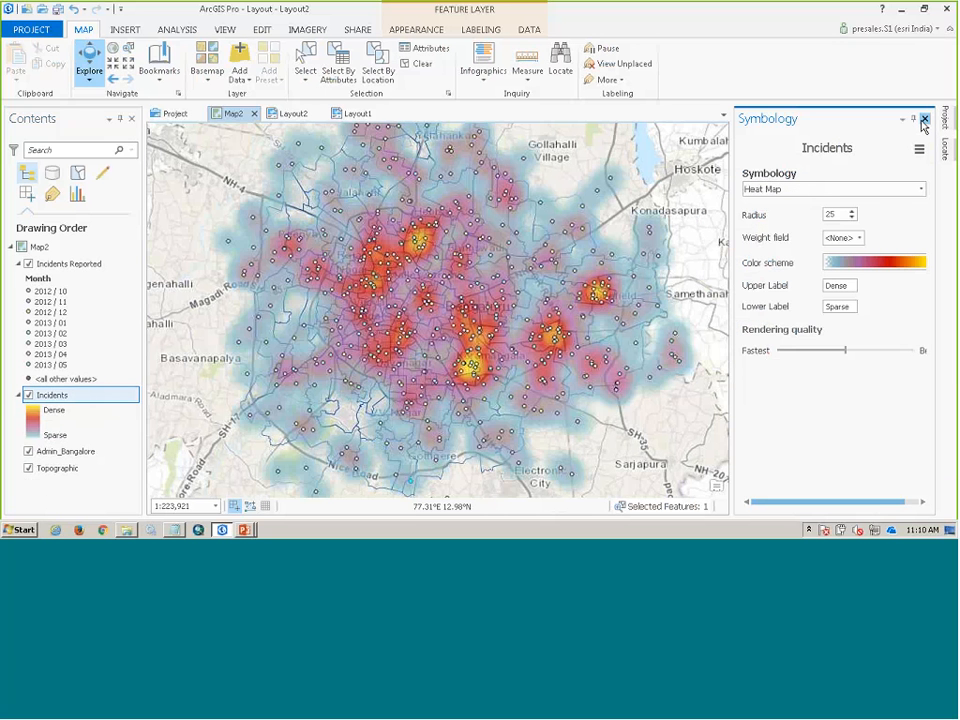
left_click(923, 119)
- Turn off the Incidents layer and inspect the label expression of the Incidents Reported layer
left_click(28, 395)
right_click(57, 265)
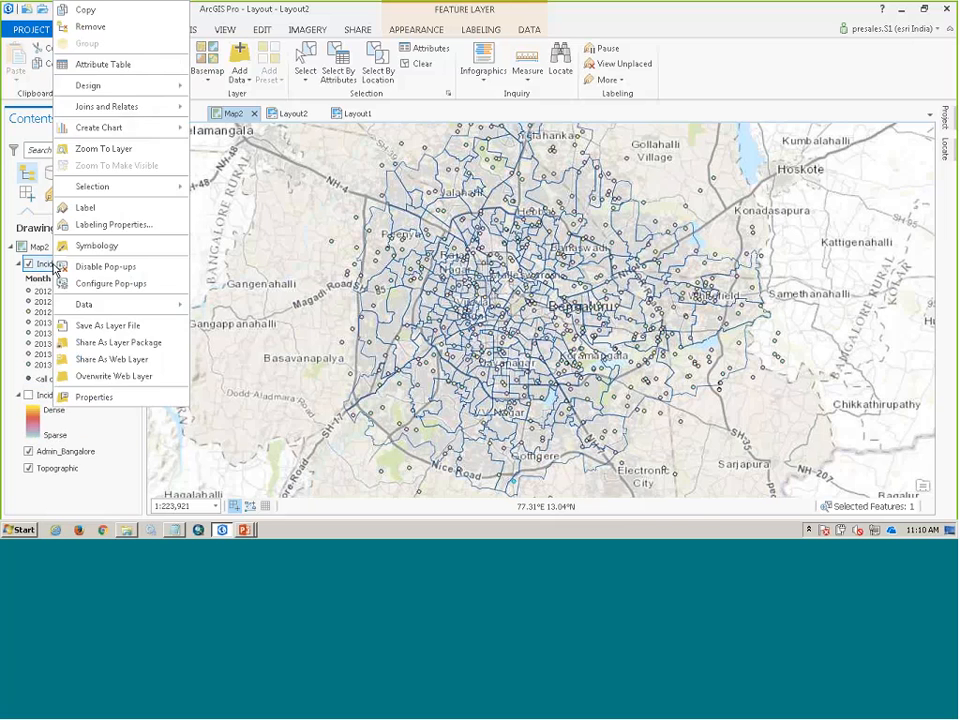
left_click(95, 224)
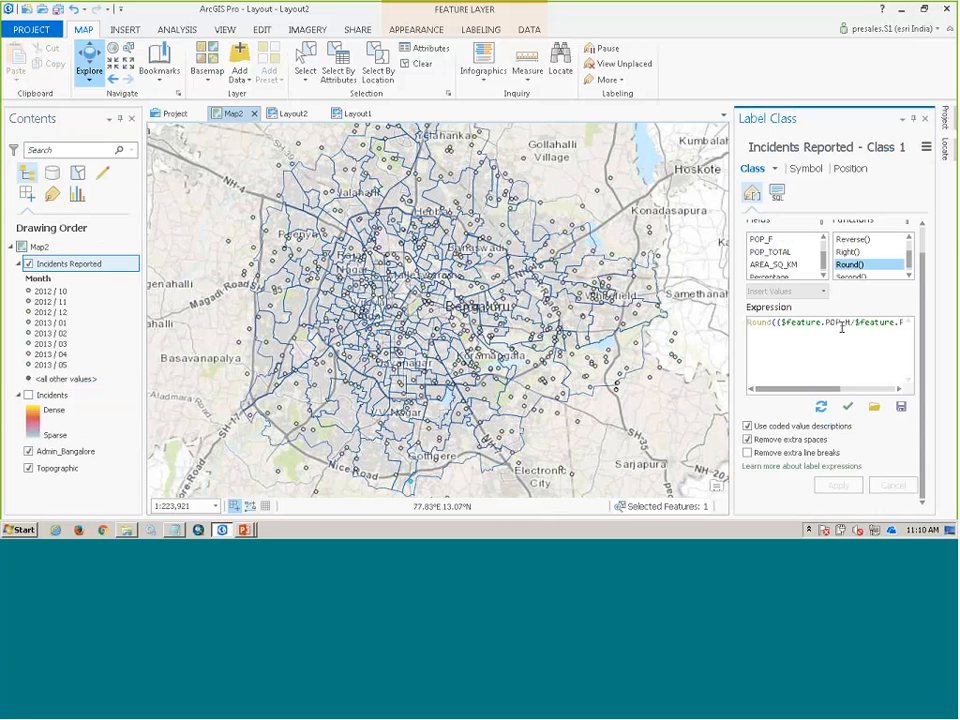
left_click_drag(768, 325, 720, 332)
left_click(894, 326)
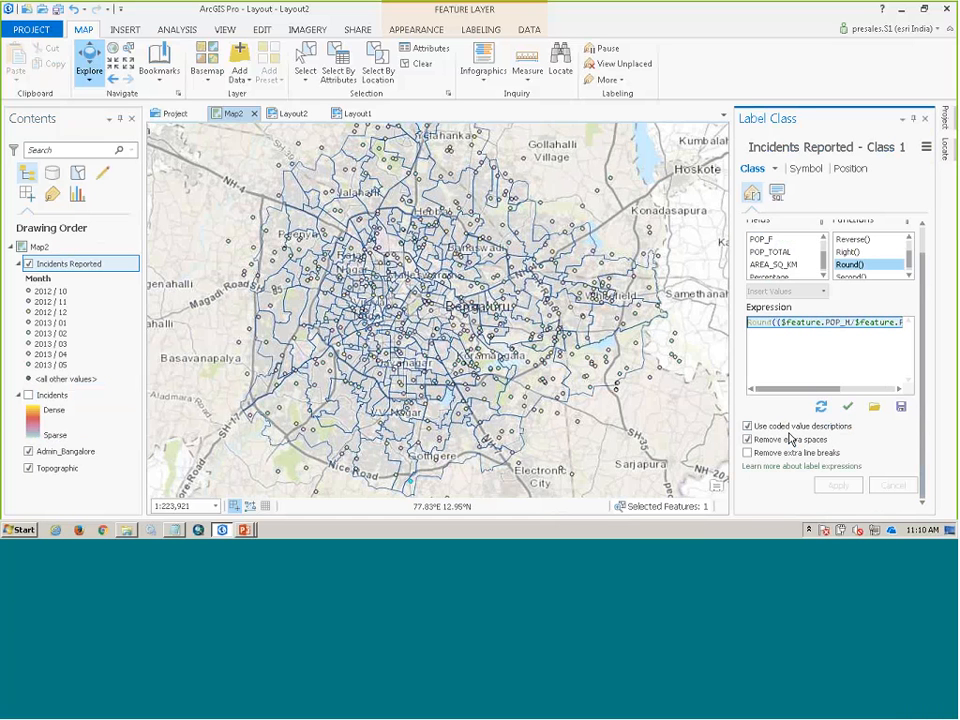
left_click(786, 431)
left_click(926, 119)
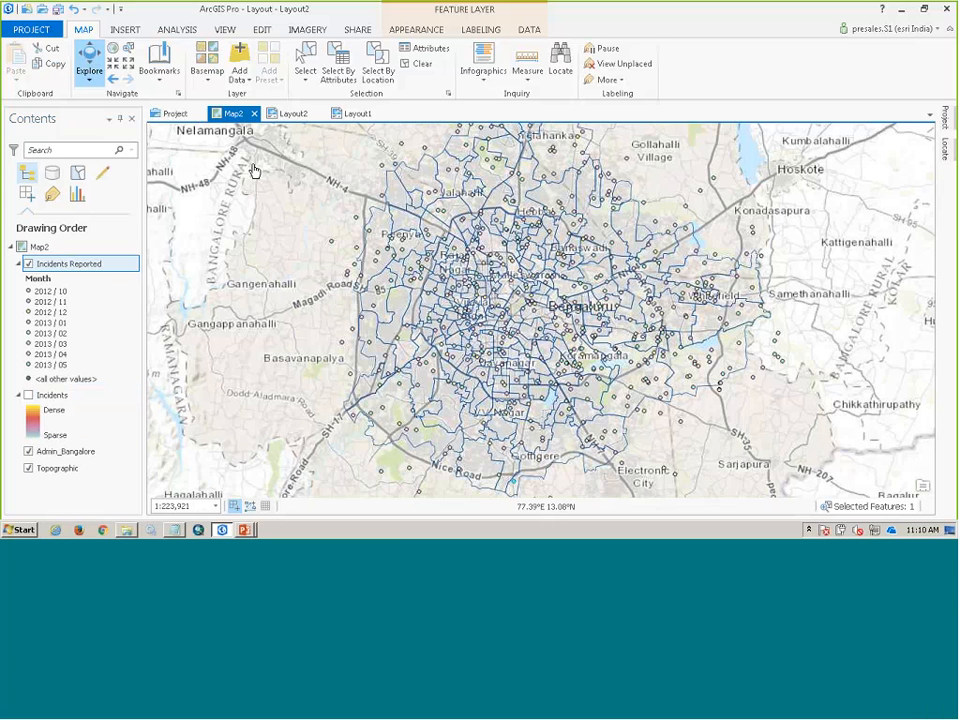
- View Layout2, and in Layout1 apply the Rajaji Nagar and Incidents City bookmarks in turn to the map frame
left_click(296, 115)
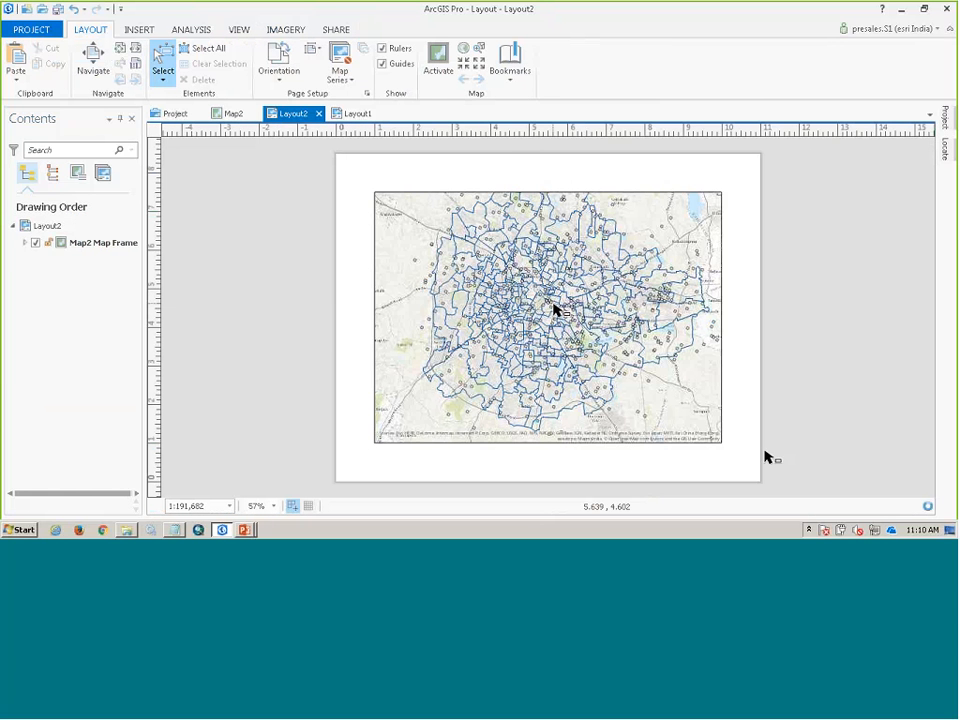
left_click(356, 114)
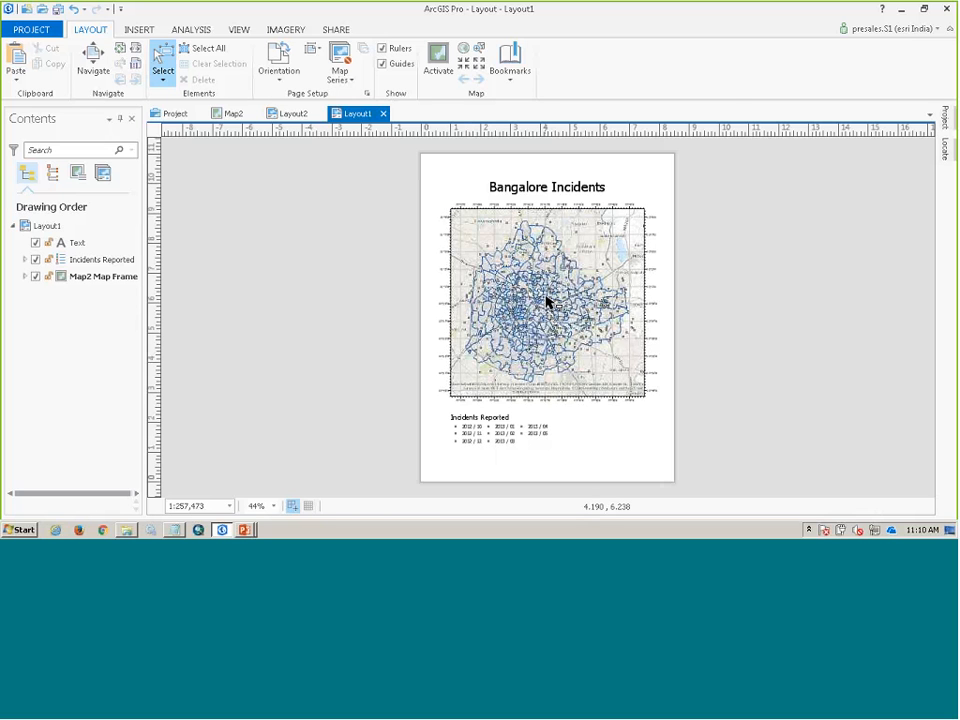
left_click(510, 83)
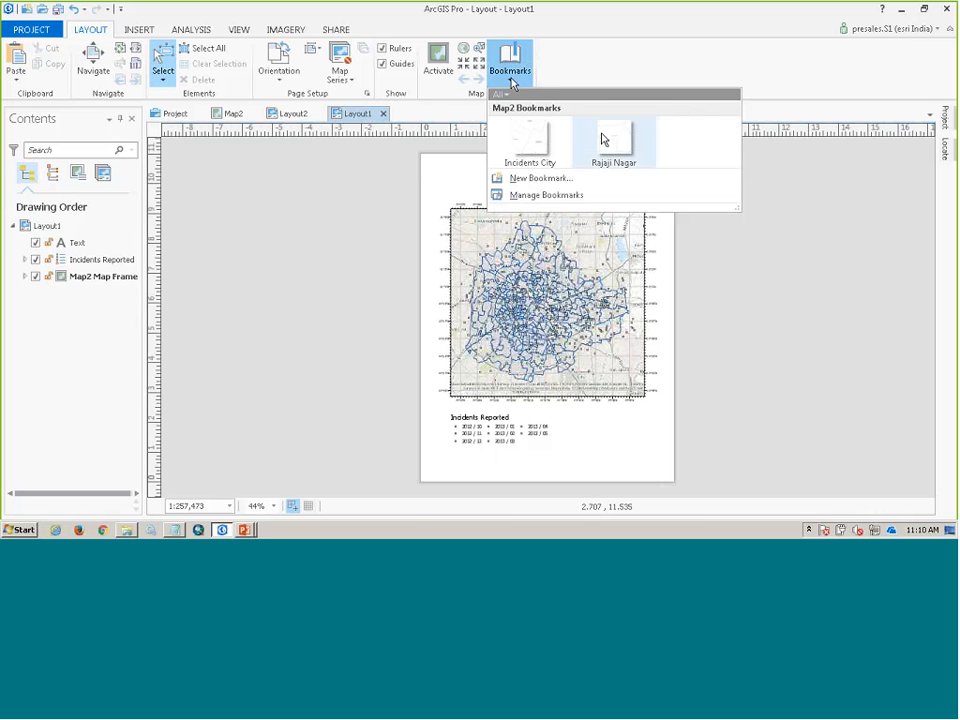
left_click(606, 146)
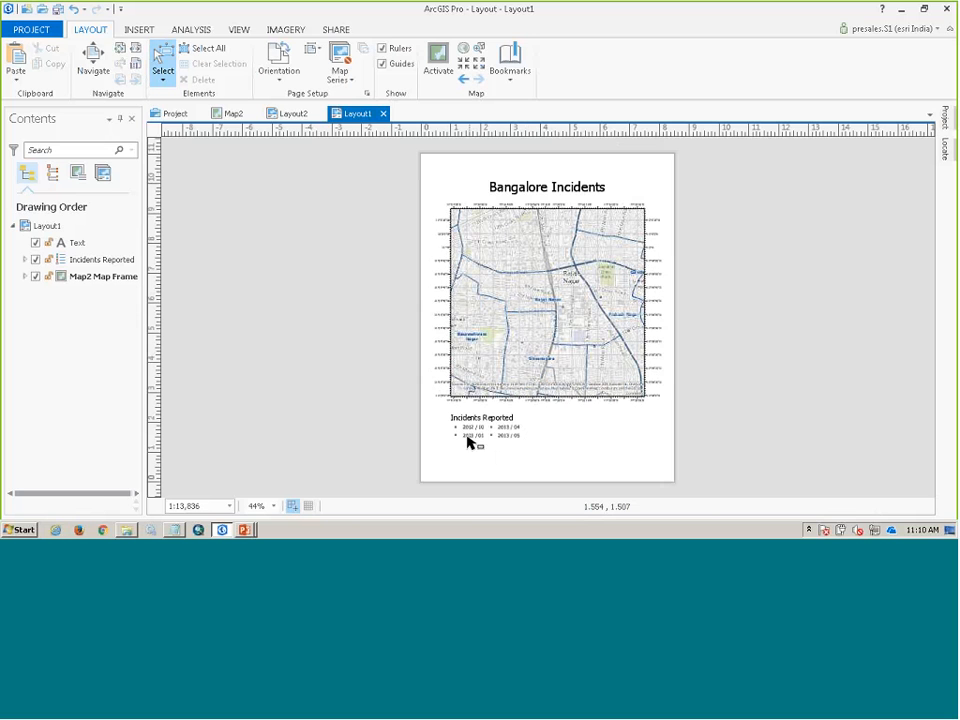
left_click(509, 79)
left_click(543, 153)
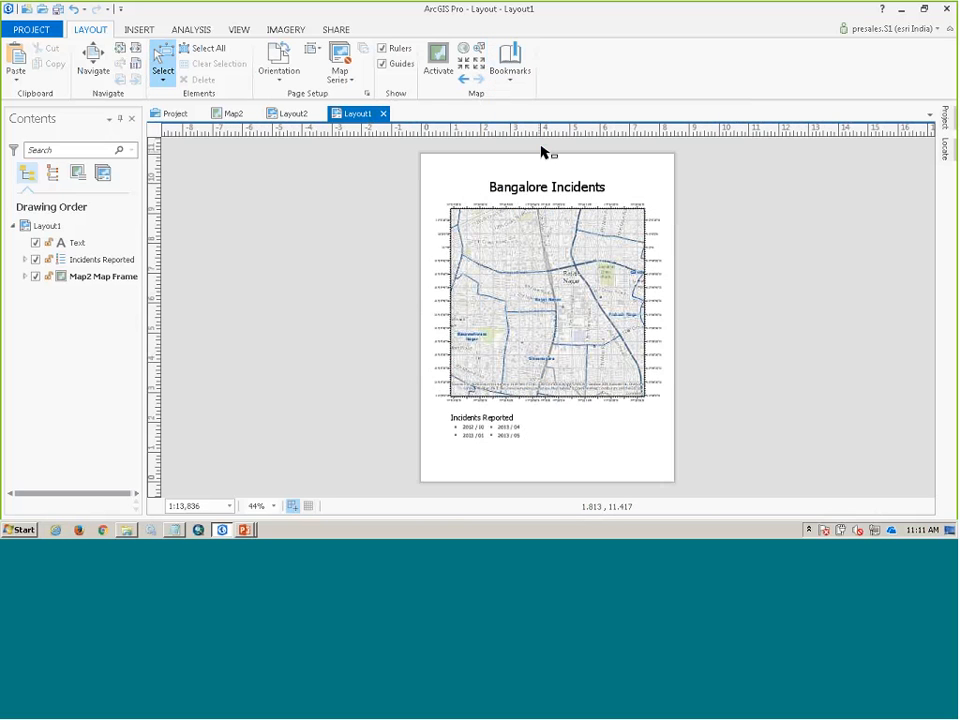
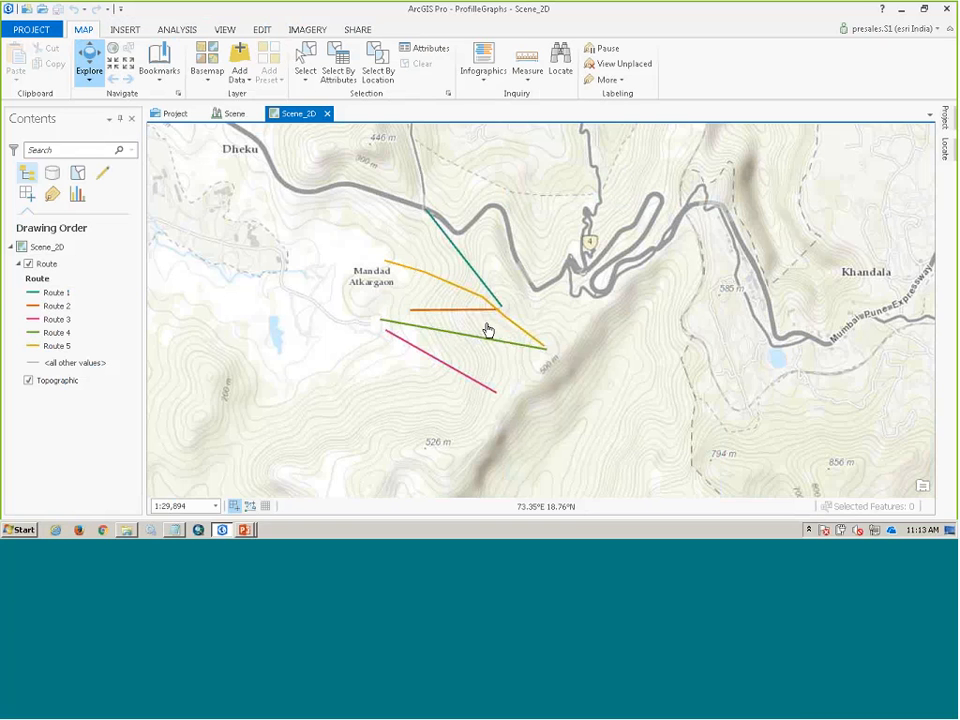
- Create a profile graph chart from the Route layer in the Scene_2D map
left_click(50, 264)
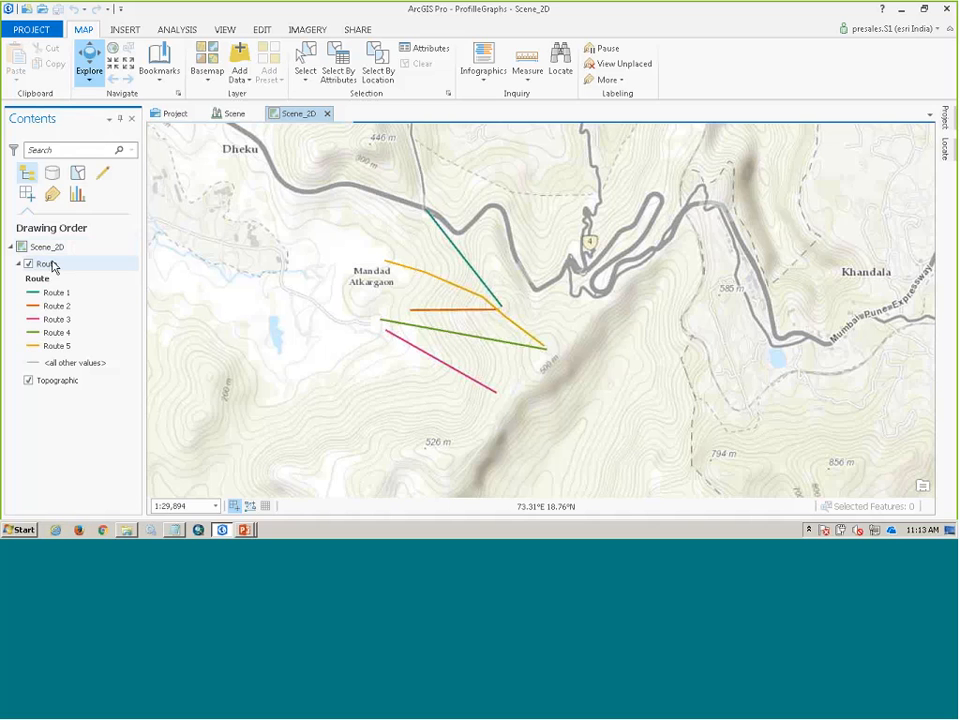
right_click(52, 266)
mouse_move(92, 187)
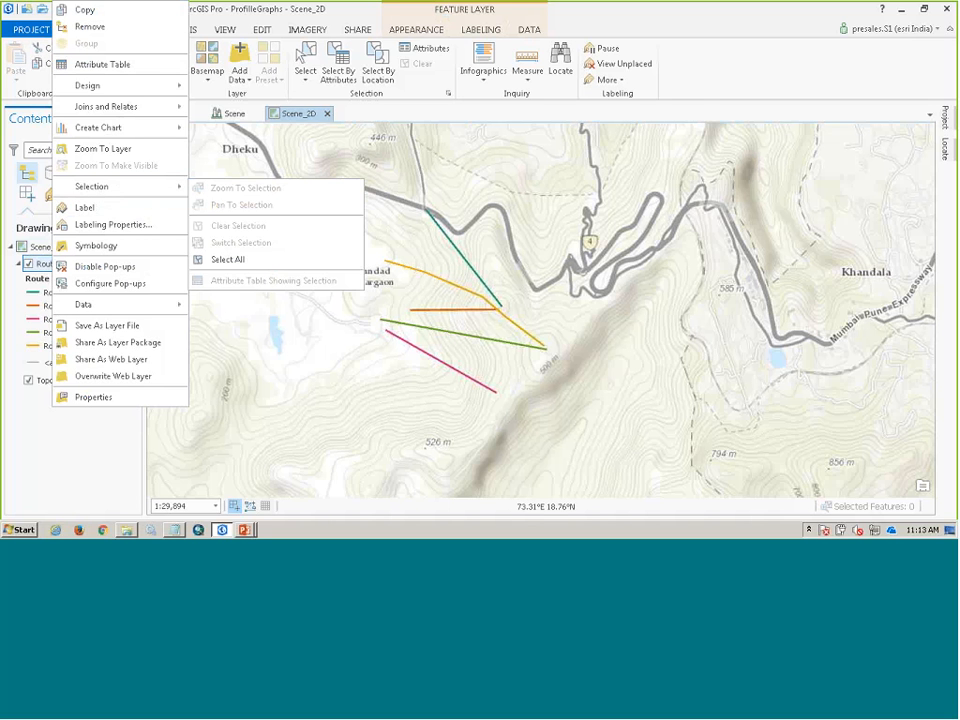
mouse_move(112, 133)
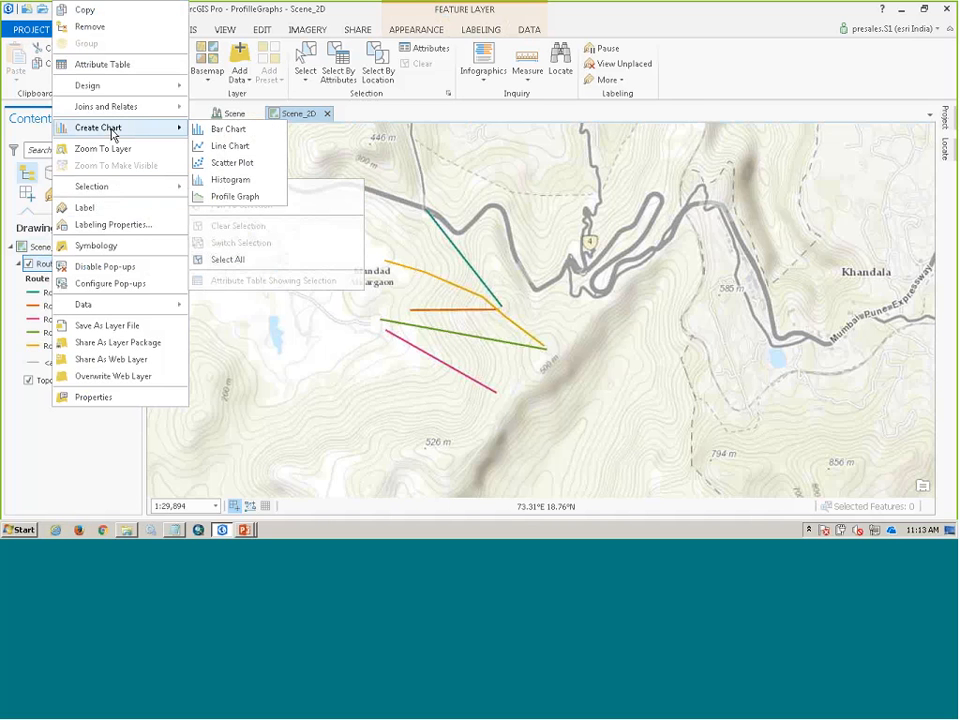
left_click(238, 199)
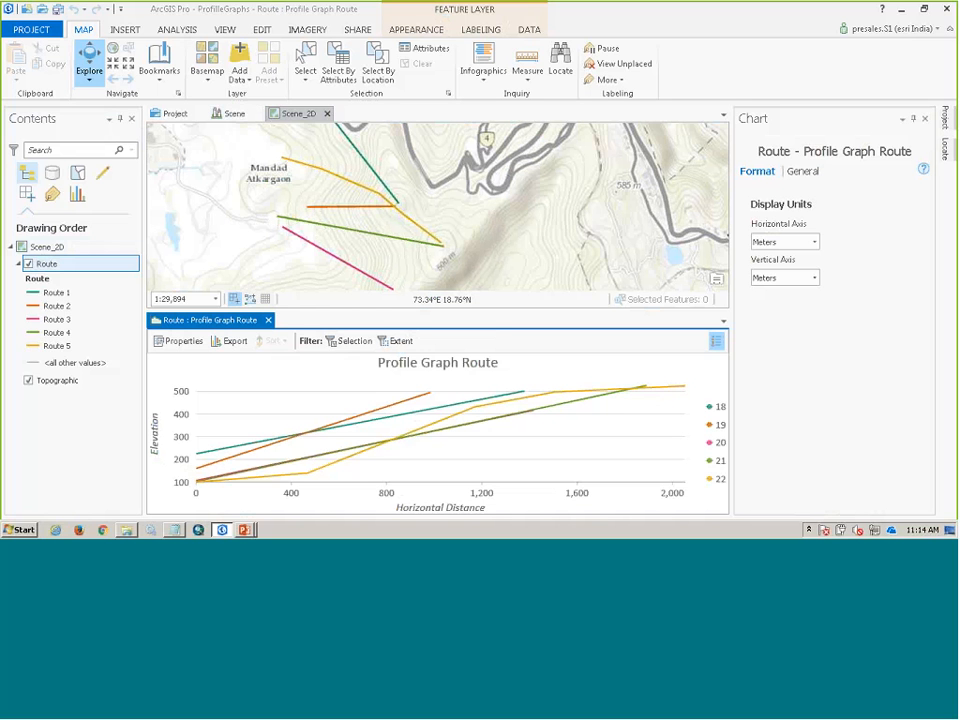
- Select route 22 in the profile graph, toggle the selection filter on and off, and select route 18 before reselecting route 22
left_click(467, 415)
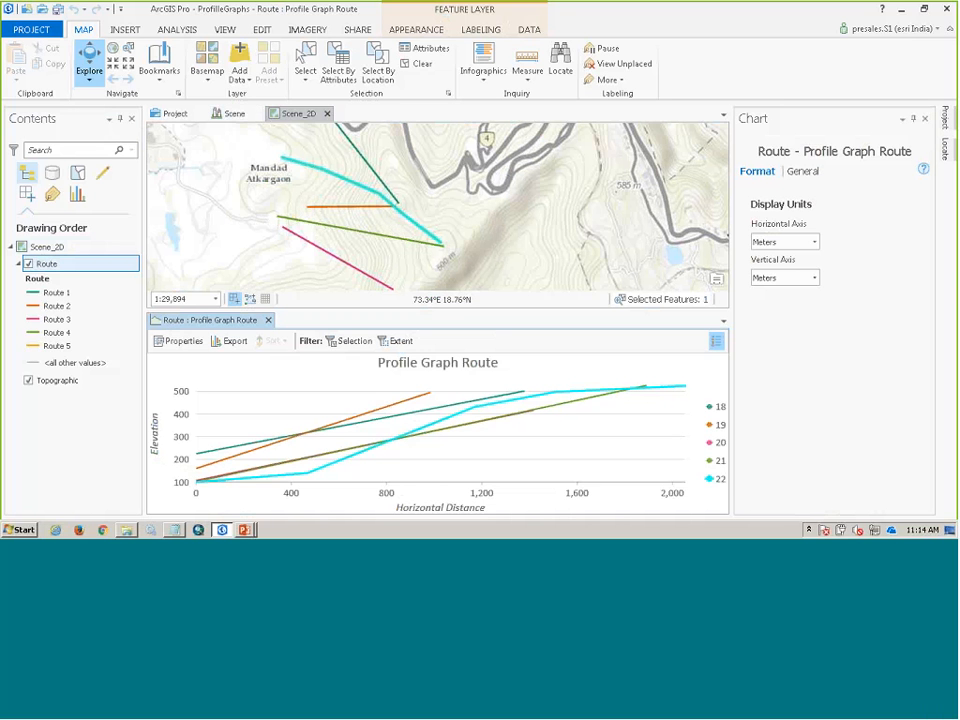
left_click(356, 345)
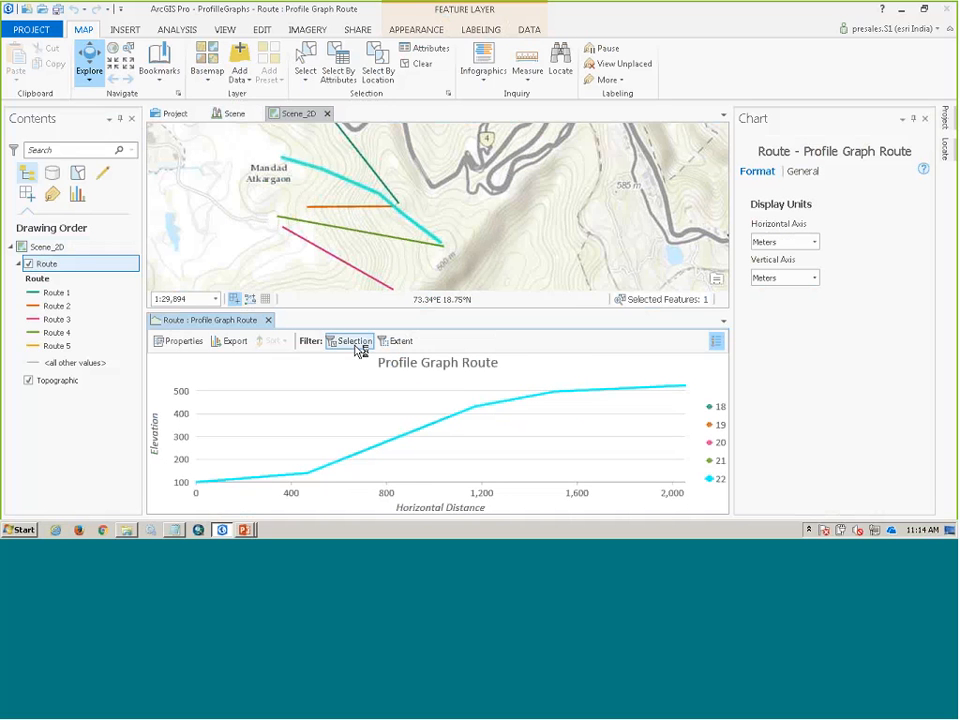
left_click(334, 344)
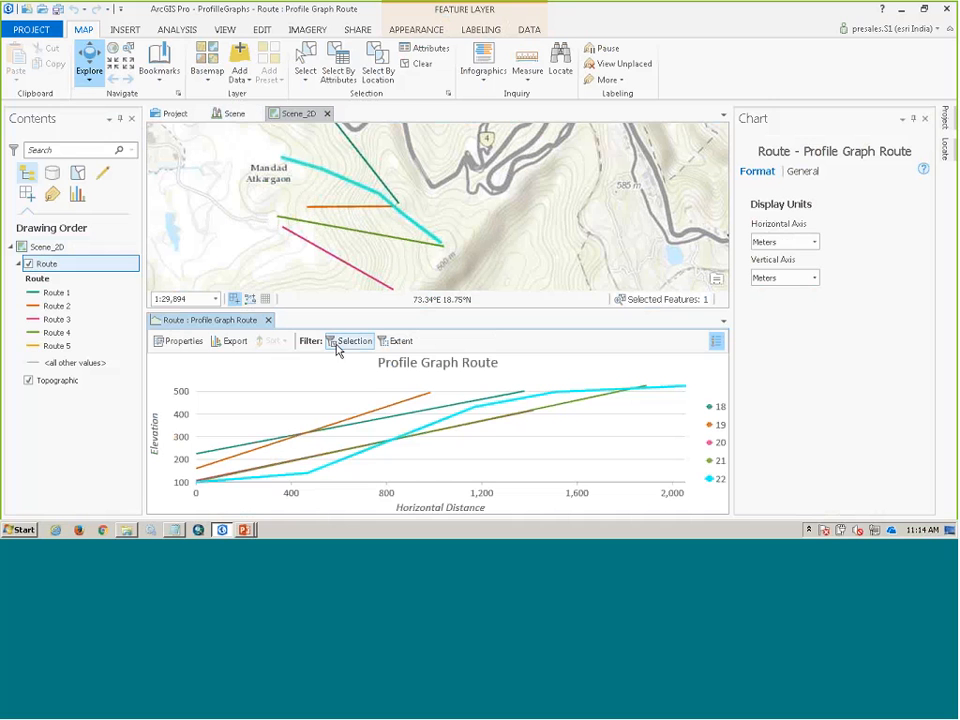
left_click(448, 408)
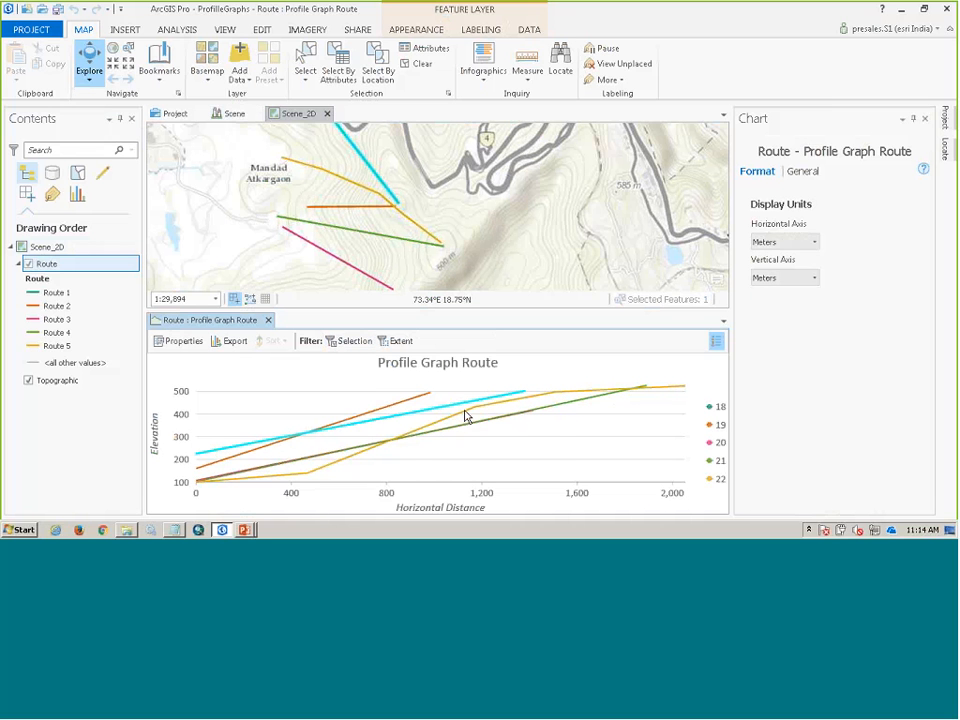
left_click(476, 414)
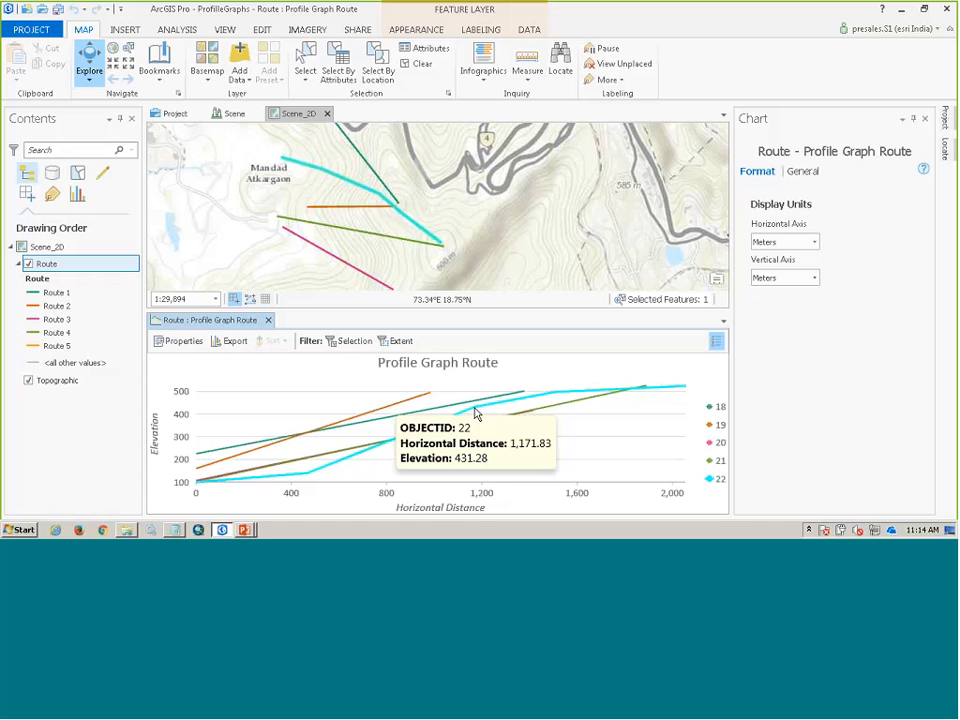
key("alt+Tab")
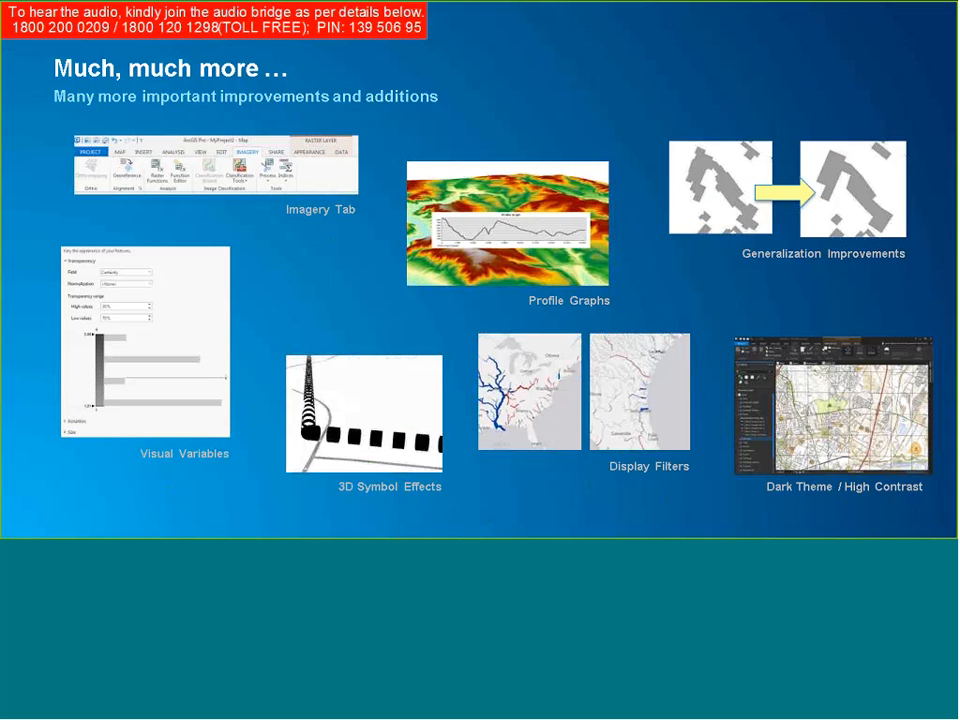
key("Right")
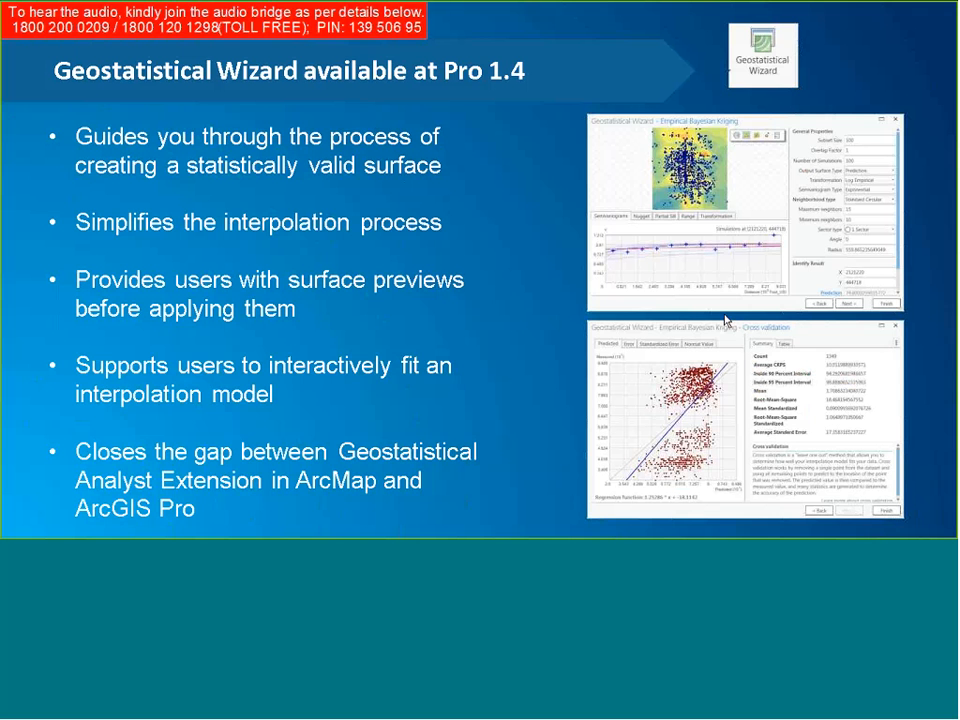
key("alt+Tab")
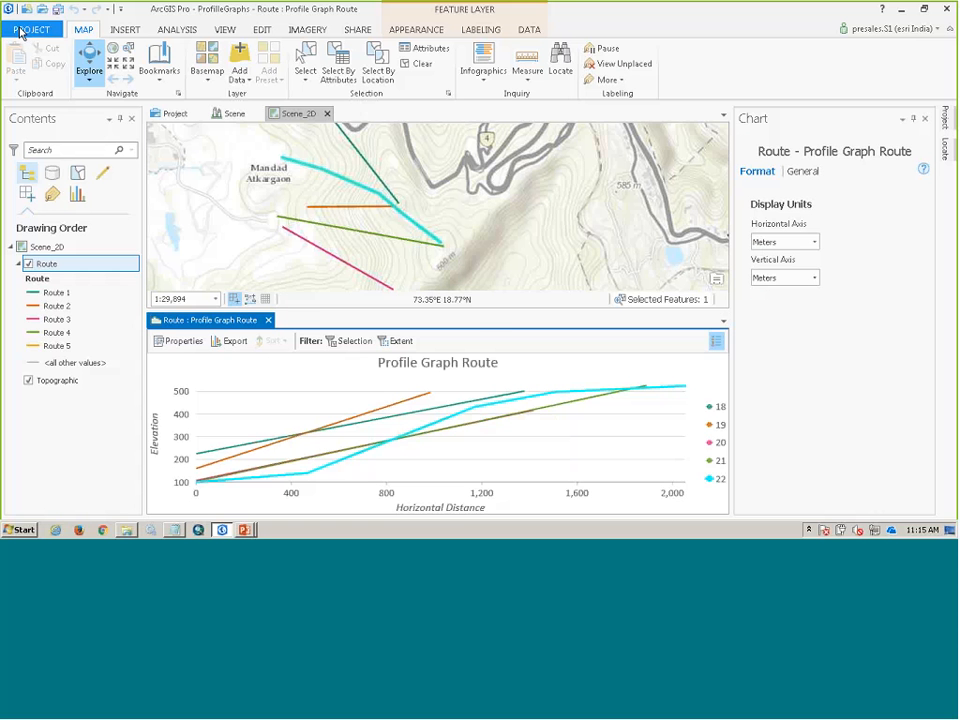
- Open the recent Geostat project without saving the changes to ProfilleGraphs
left_click(26, 25)
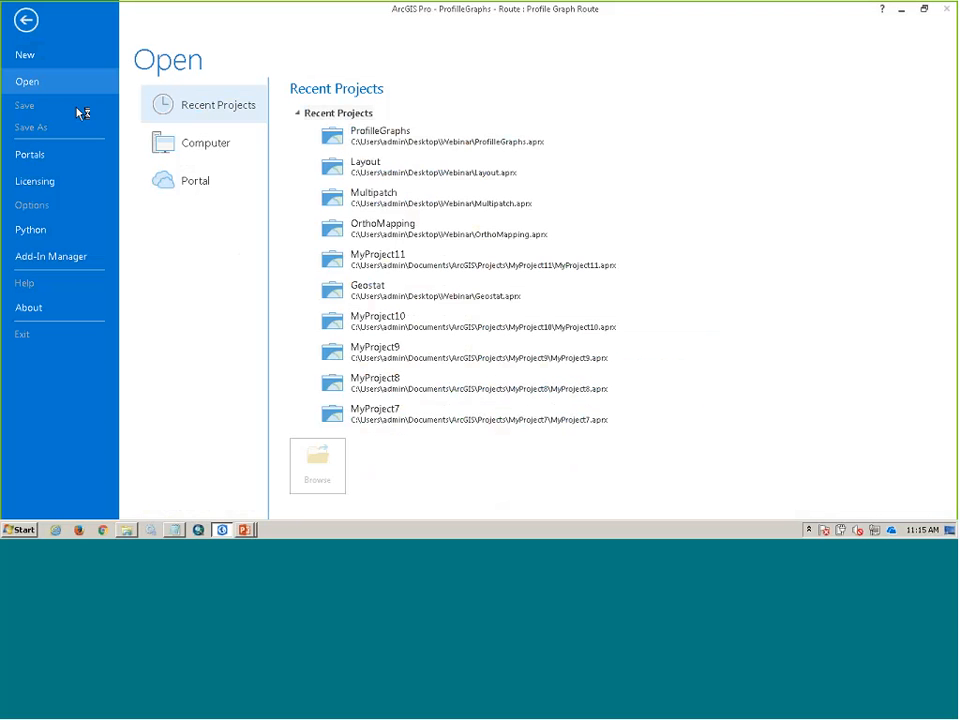
left_click(407, 306)
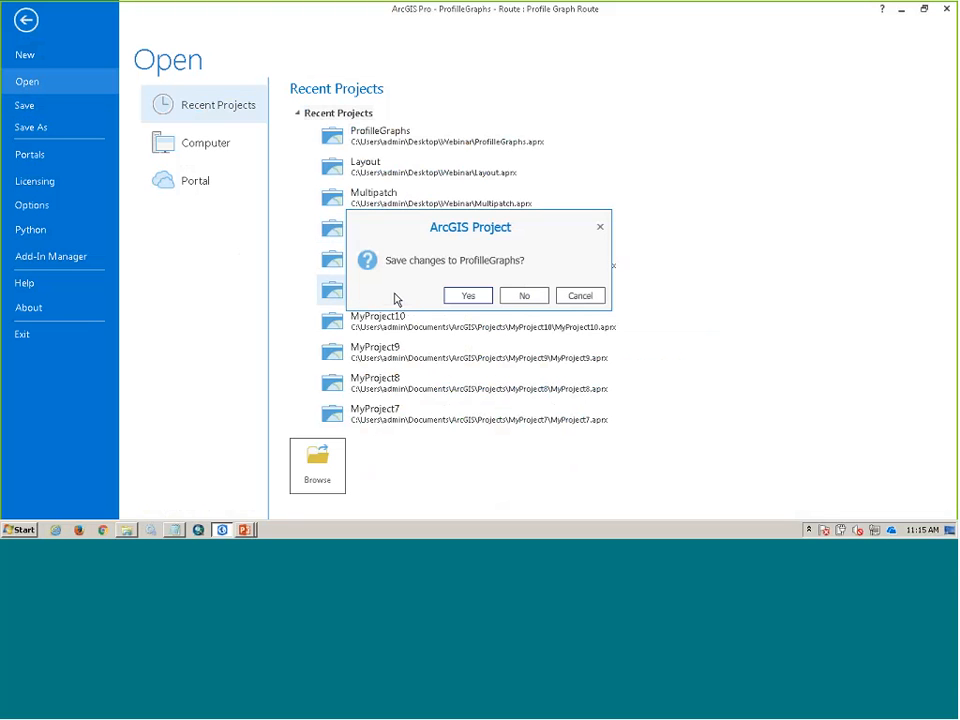
left_click(526, 297)
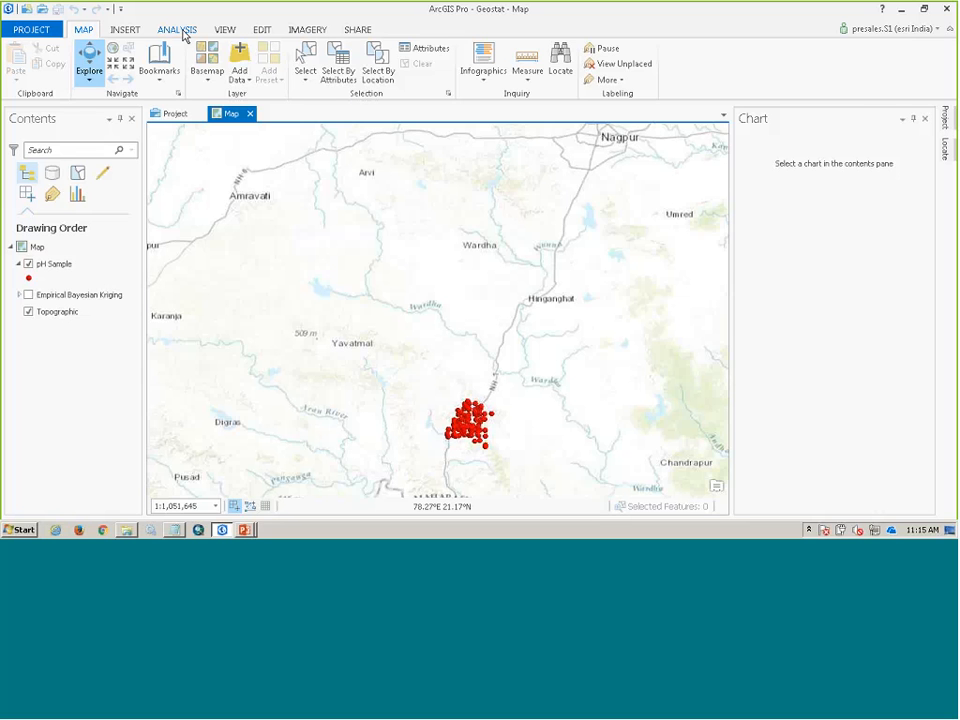
- Zoom to the pH Sample layer and inspect the pH attribute in a sample point's pop-up
left_click(182, 32)
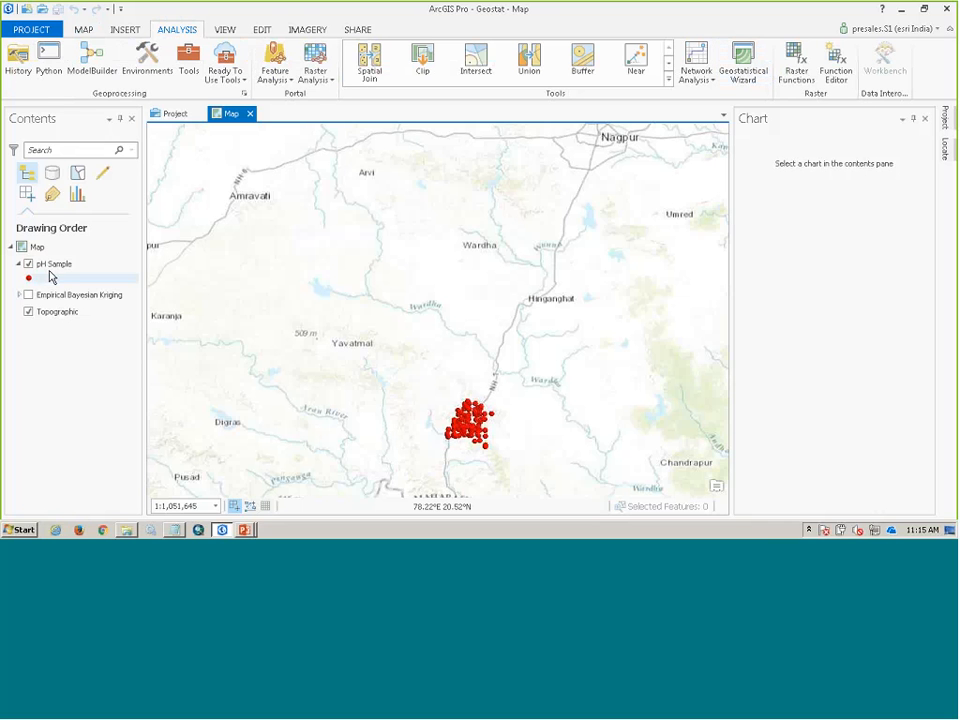
right_click(50, 265)
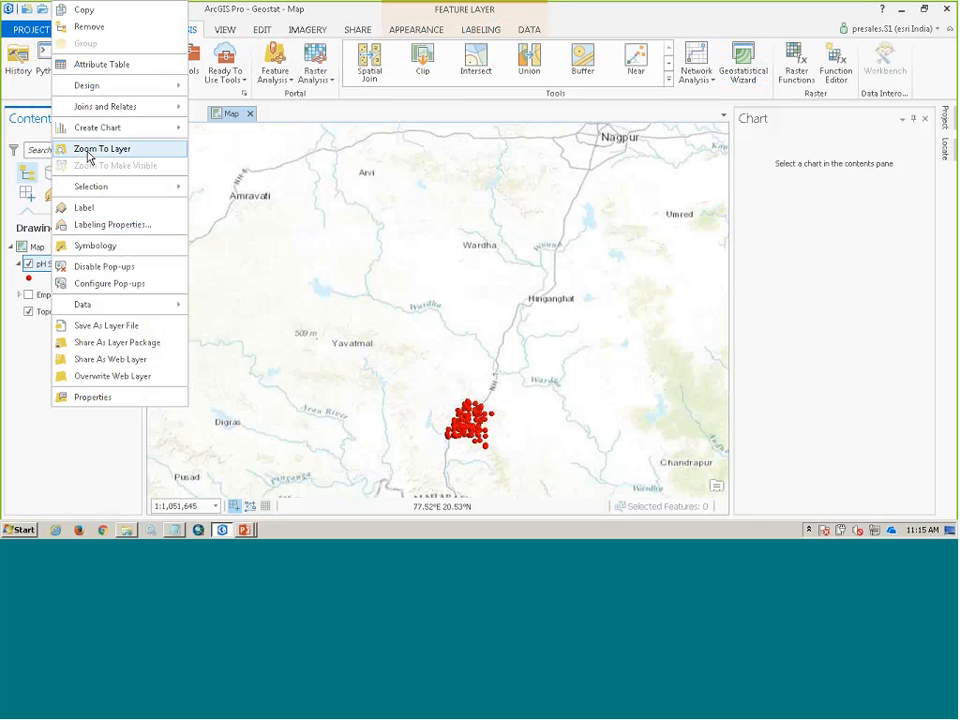
left_click(87, 152)
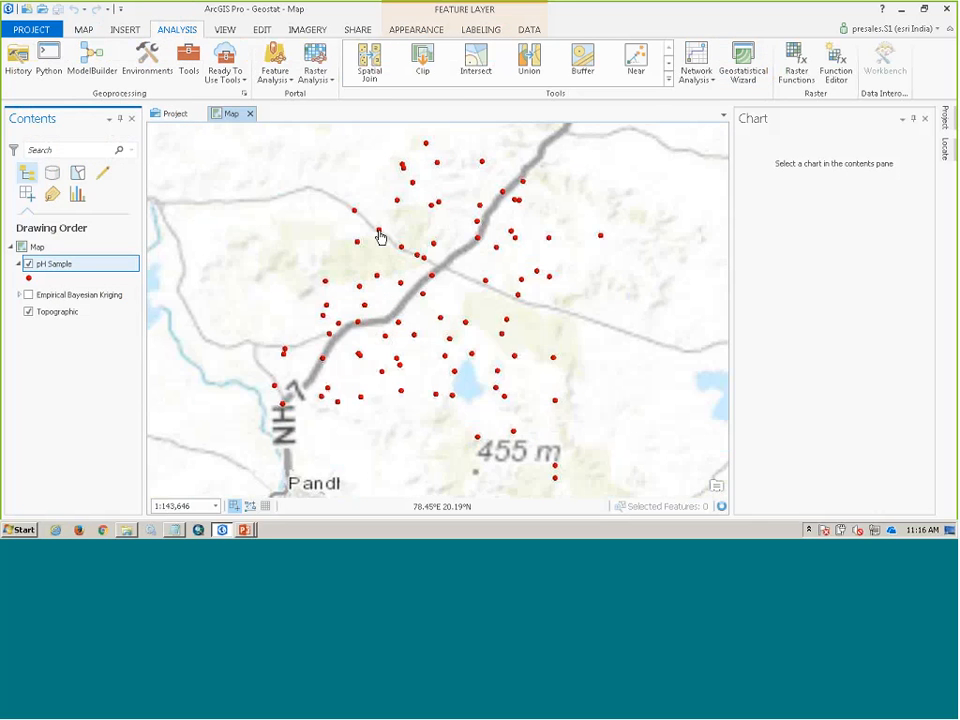
left_click(380, 237)
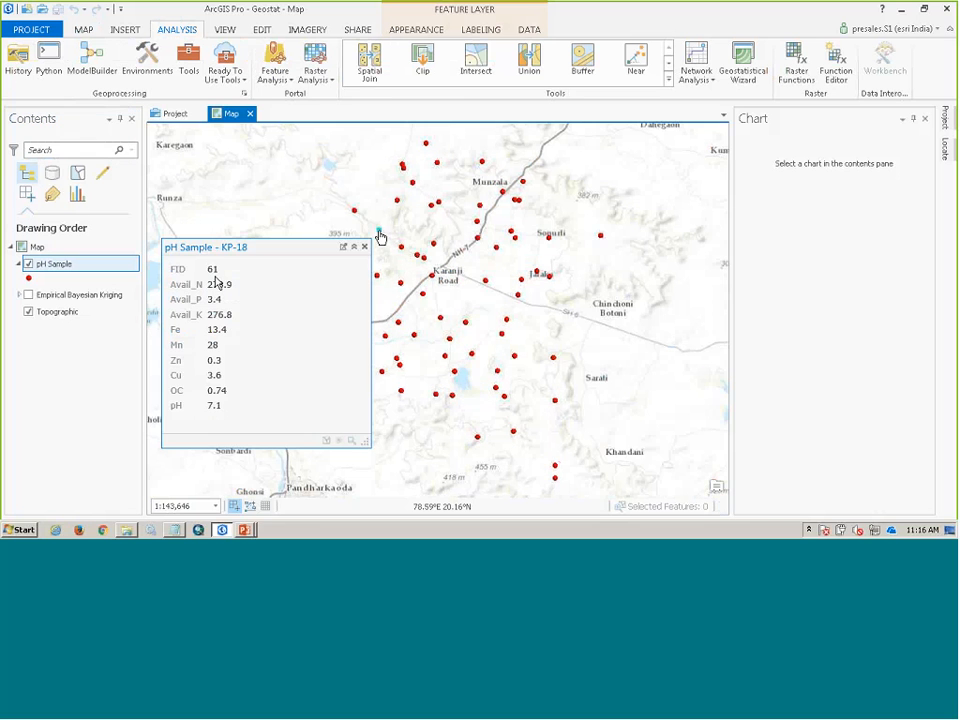
left_click_drag(221, 408, 178, 405)
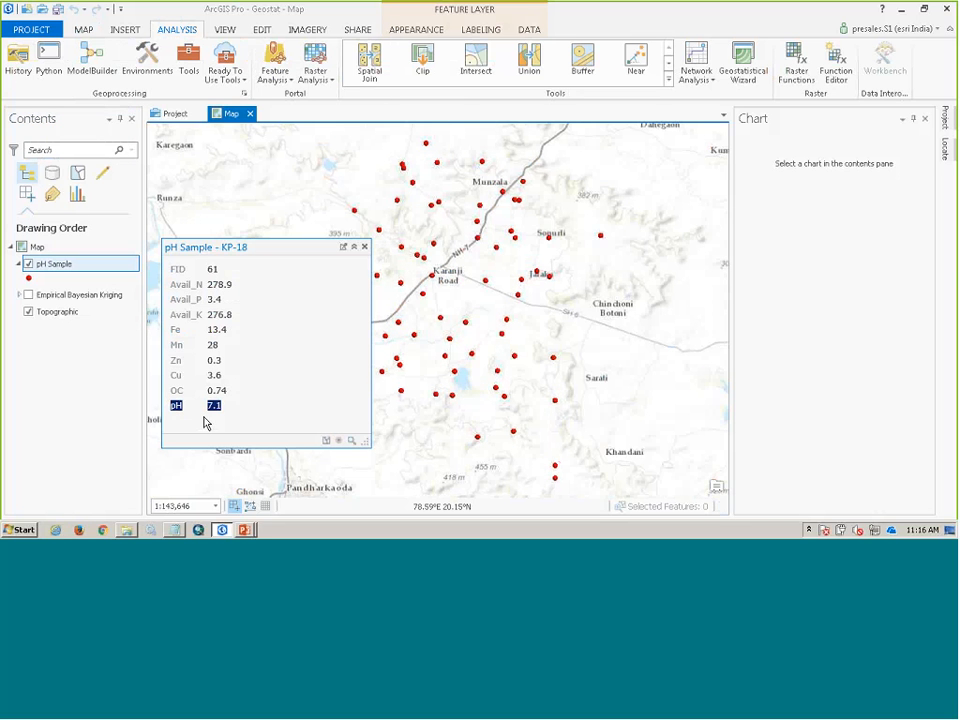
left_click(364, 247)
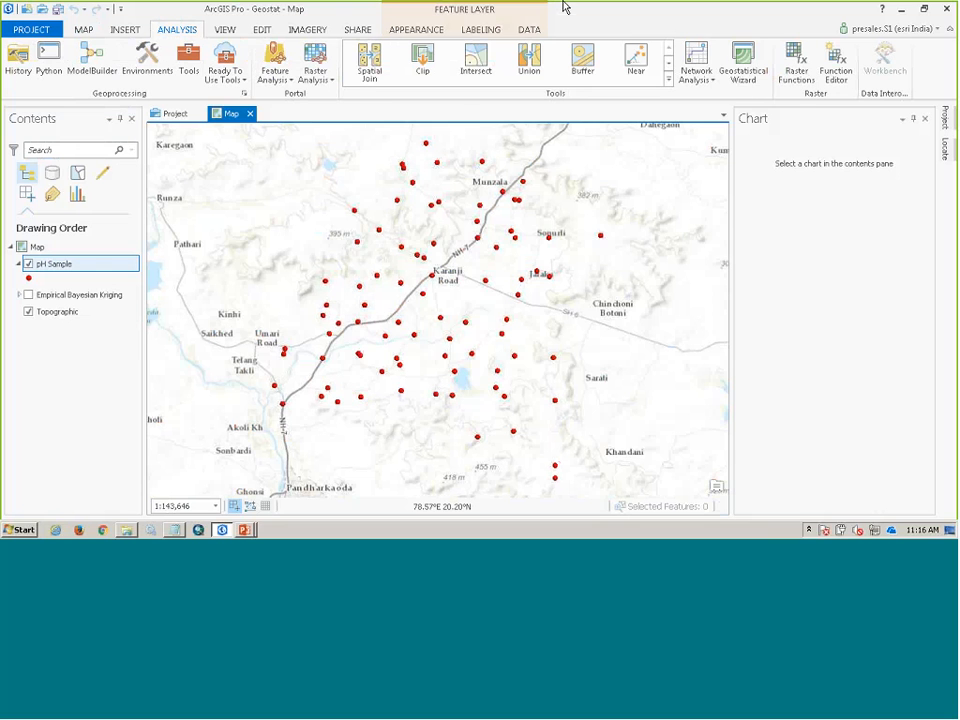
- Preview Empirical Bayesian Kriging on pH Sample's pH field in the Geostatistical Wizard, and turn on the existing Empirical Bayesian Kriging layer
left_click(743, 72)
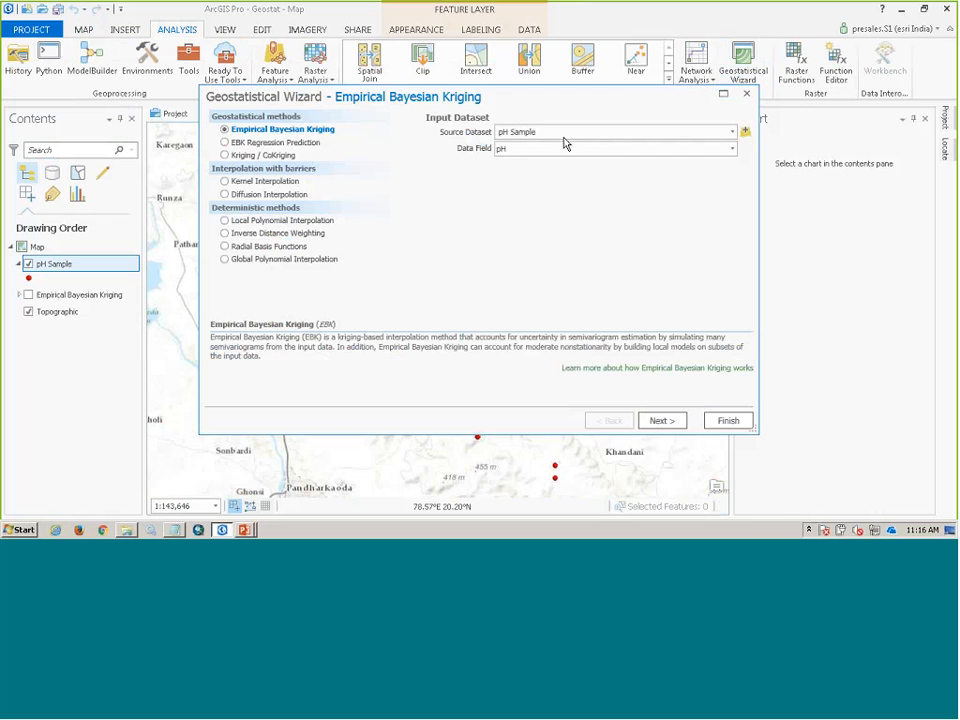
left_click(653, 152)
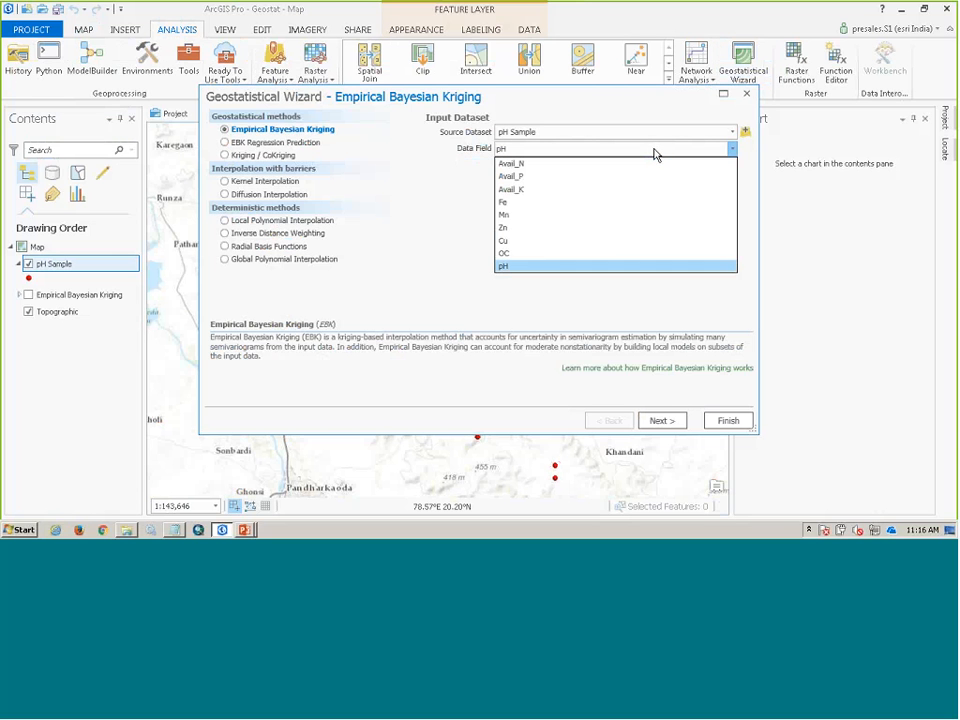
left_click(436, 249)
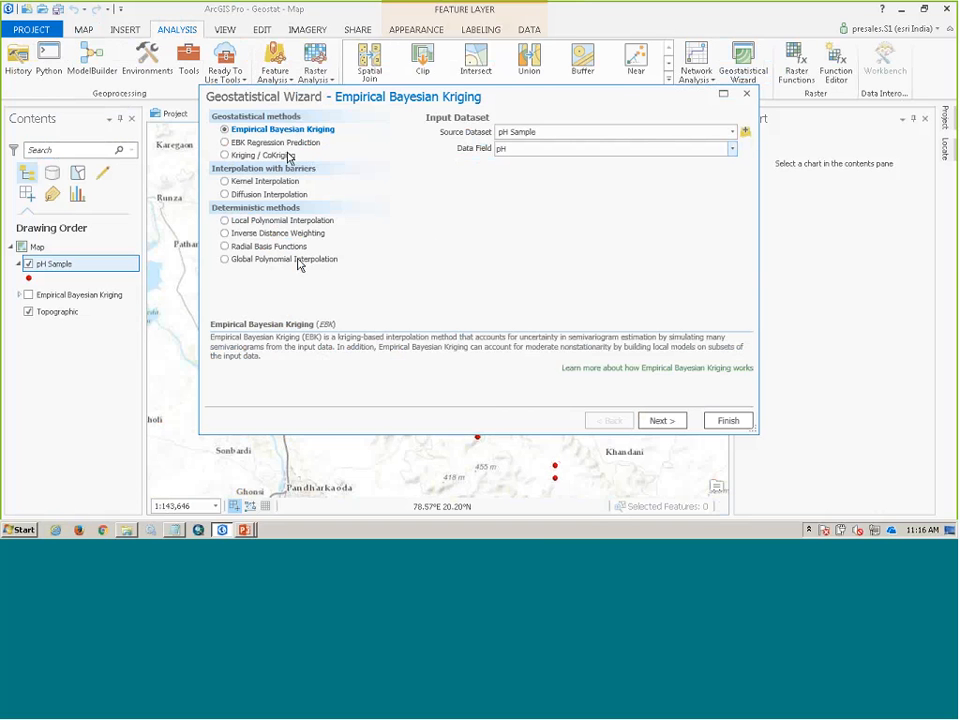
left_click(662, 421)
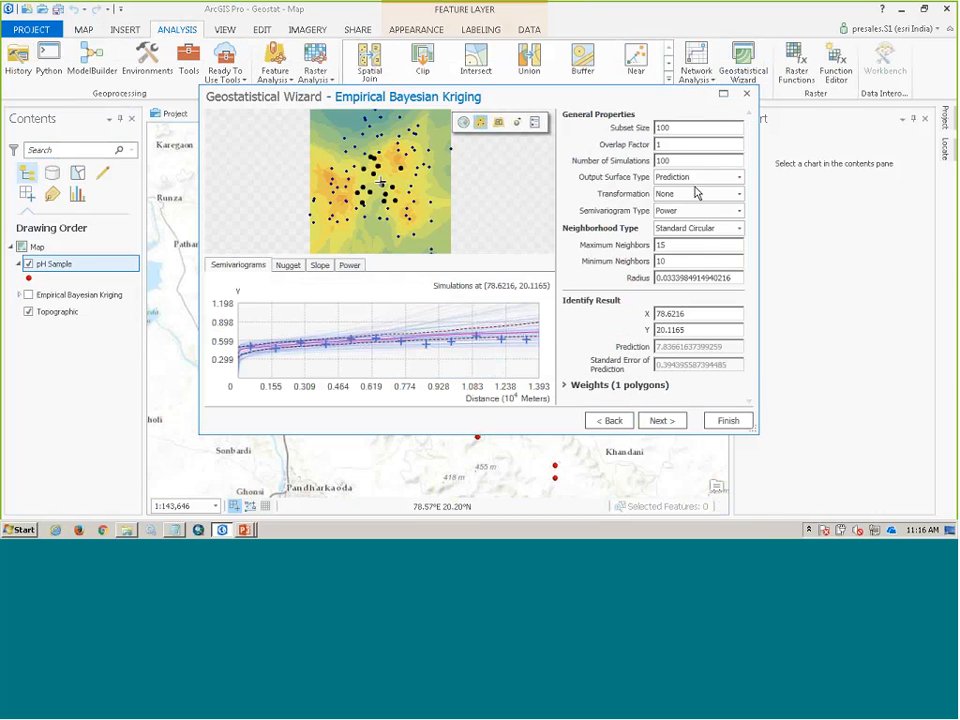
left_click(725, 420)
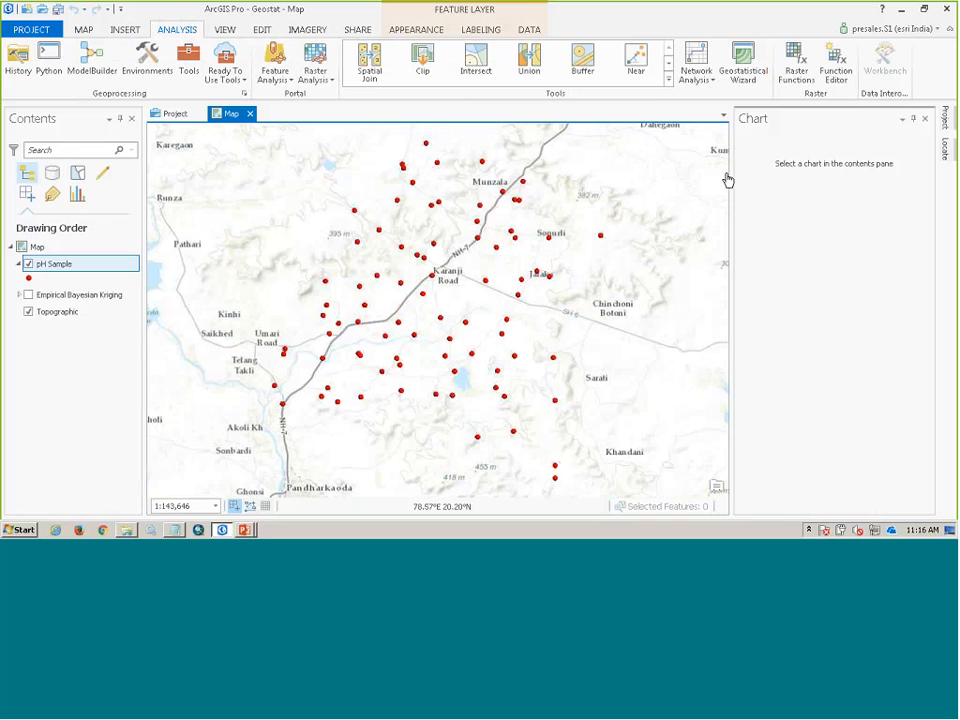
left_click(28, 294)
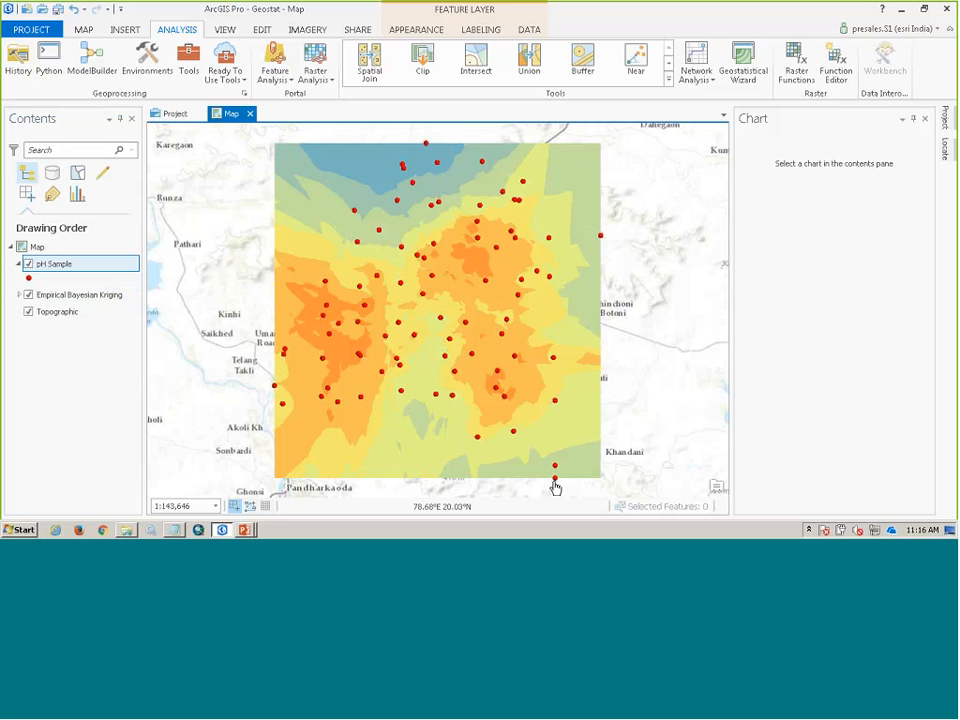
key("alt+Tab")
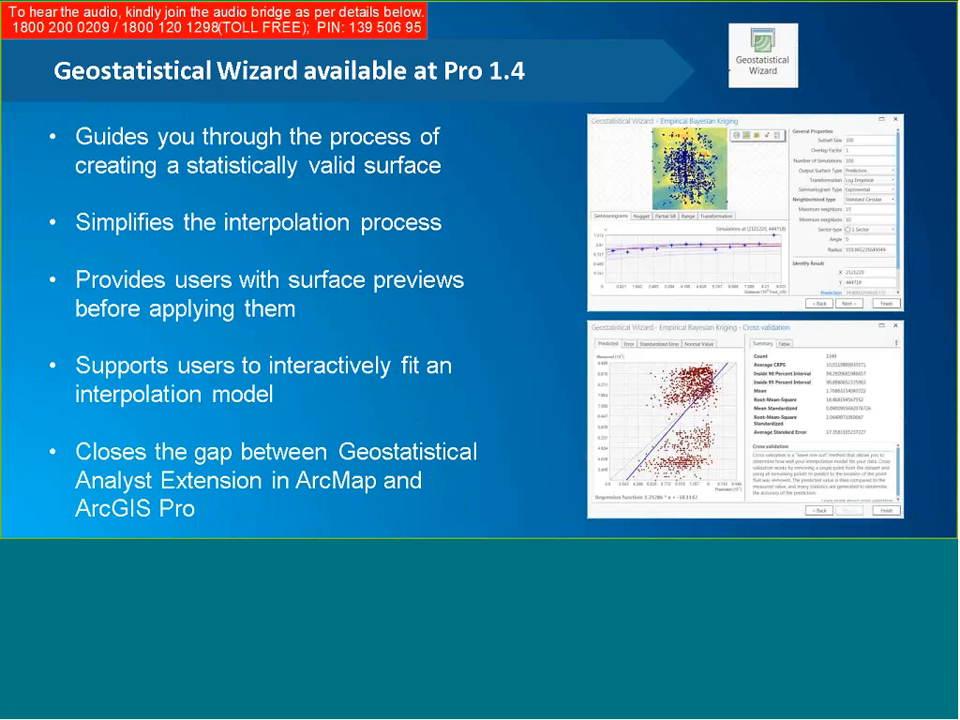
key("Right")
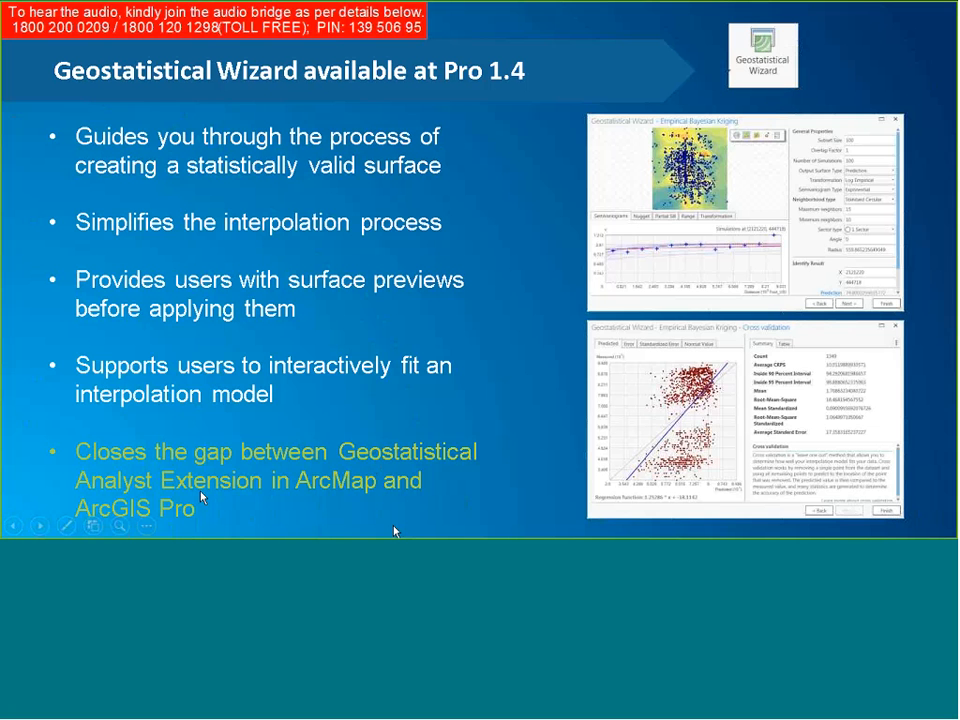
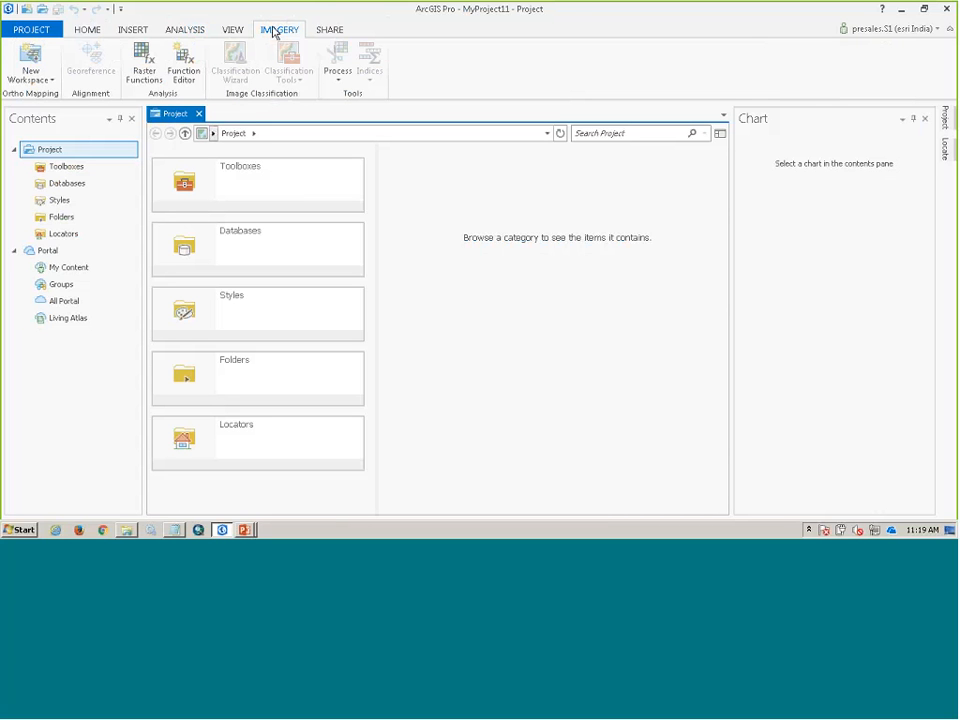
- Configure a new ortho mapping workspace named Drone3 with the description Webex and type Drone, and proceed to its image collection
left_click(27, 60)
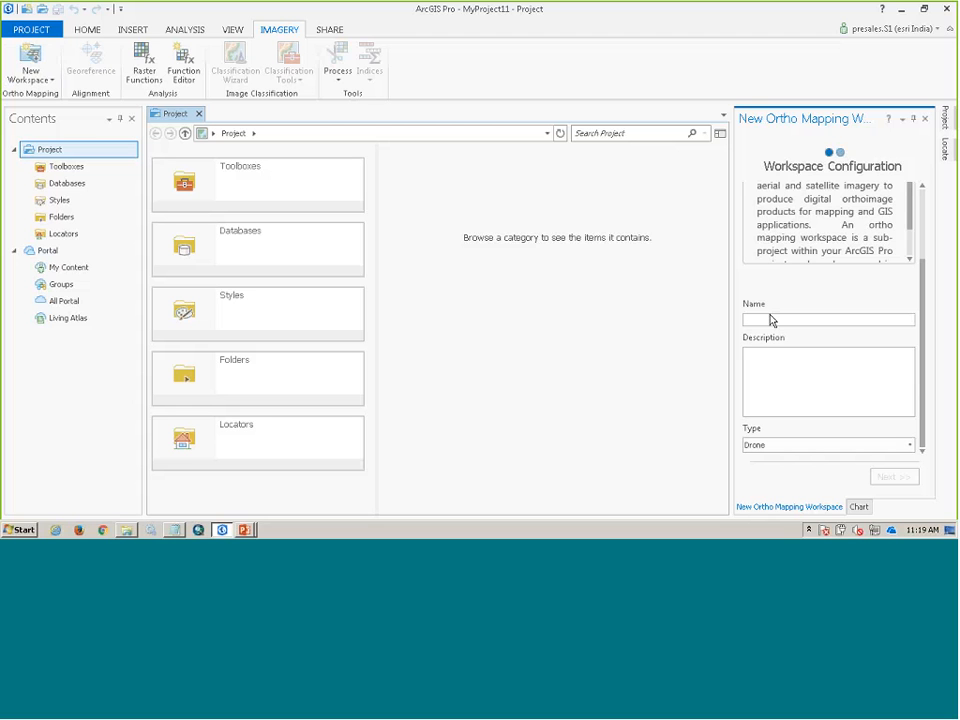
type("Drone3")
left_click(747, 354)
type("Webex")
left_click(889, 445)
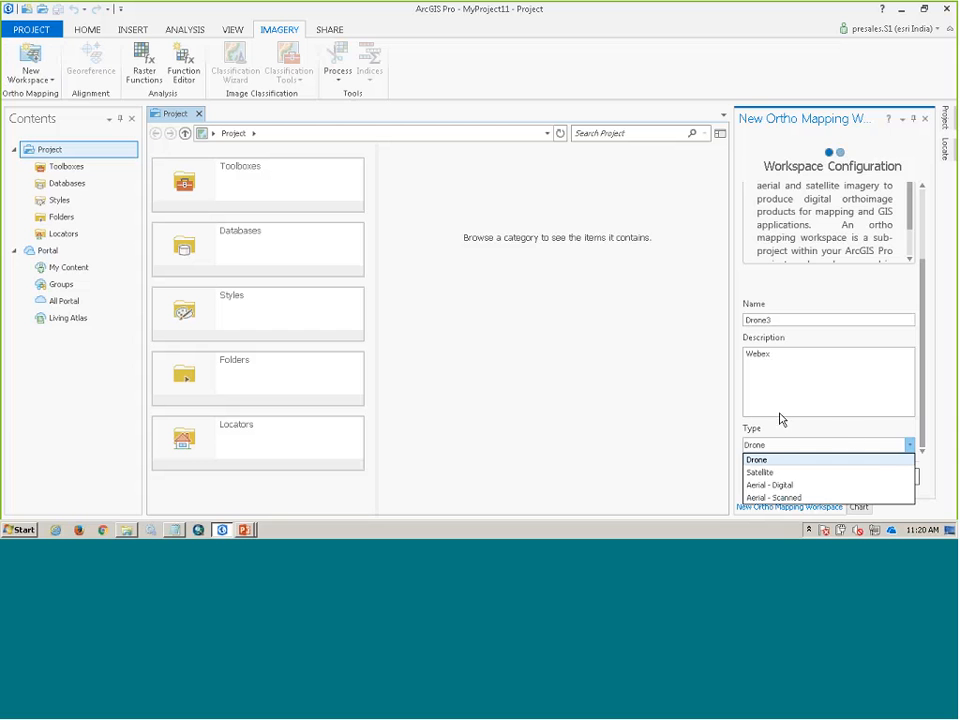
left_click(778, 412)
left_click(906, 480)
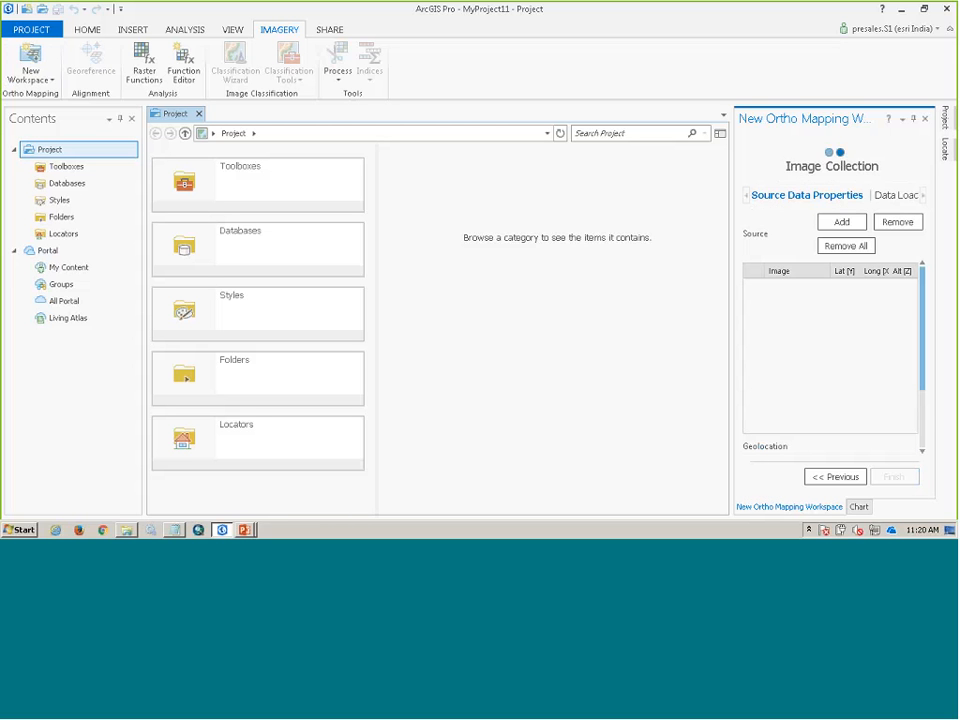
- Add the Sample_Data_drone folder as the workspace's image source, and review its image list, geolocation, spatial reference and camera model
left_click(853, 223)
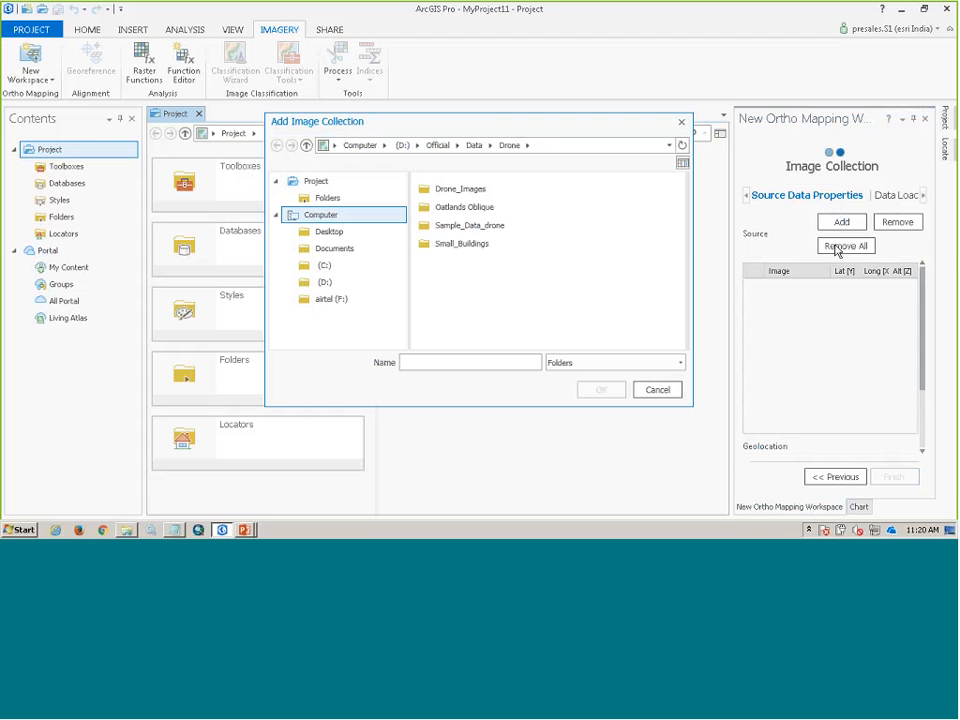
left_click(466, 225)
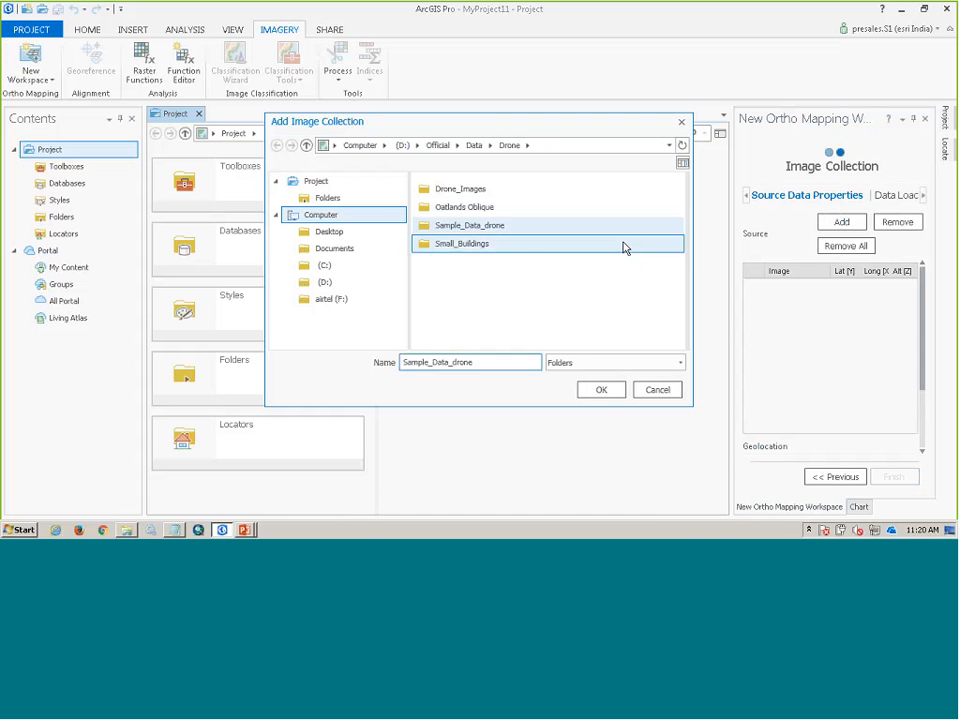
left_click(600, 393)
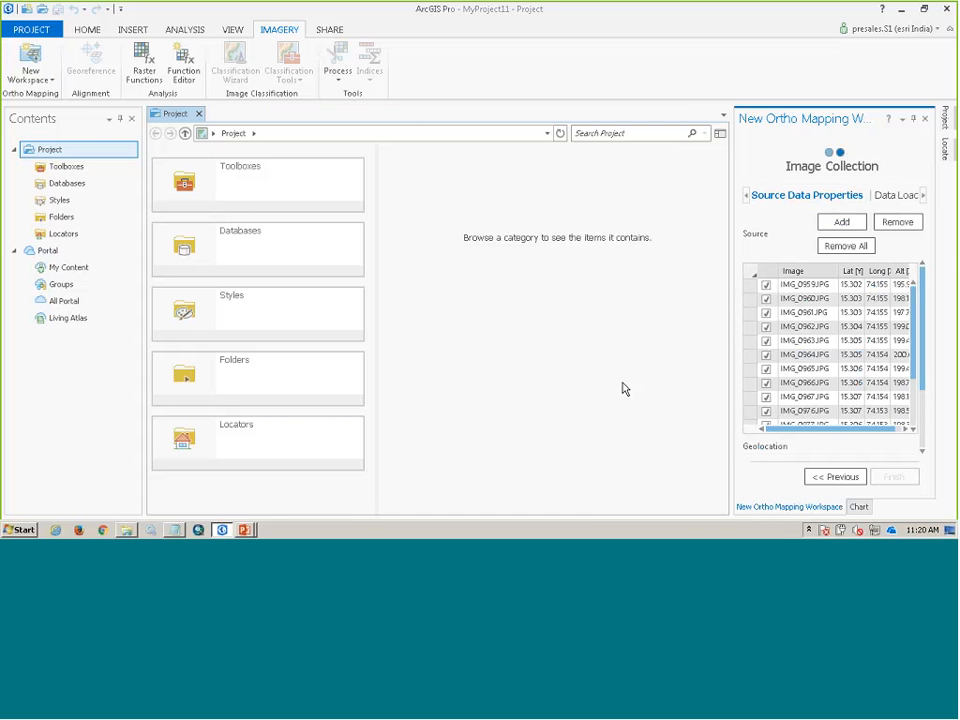
left_click_drag(915, 314, 910, 402)
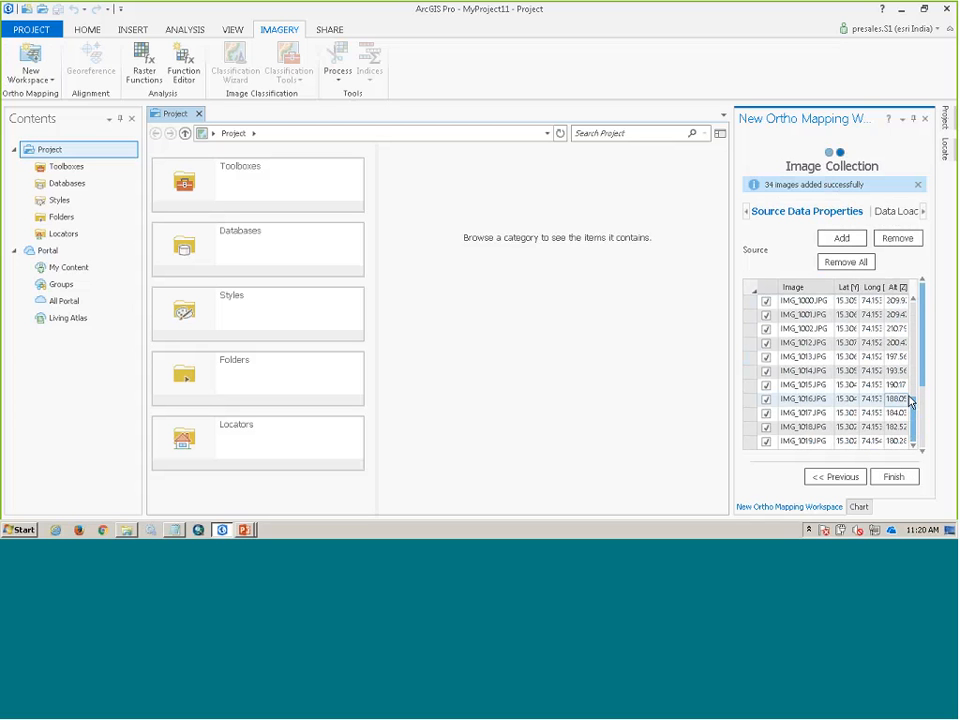
mouse_move(822, 350)
scroll(822, 350, "down", 1)
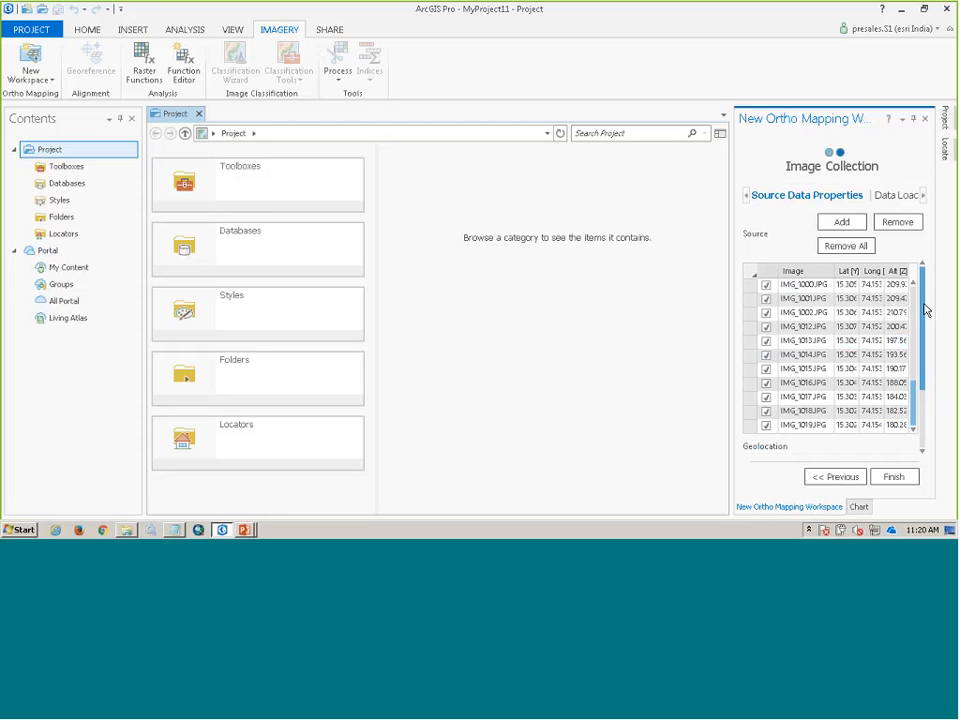
scroll(925, 311, "down", 3)
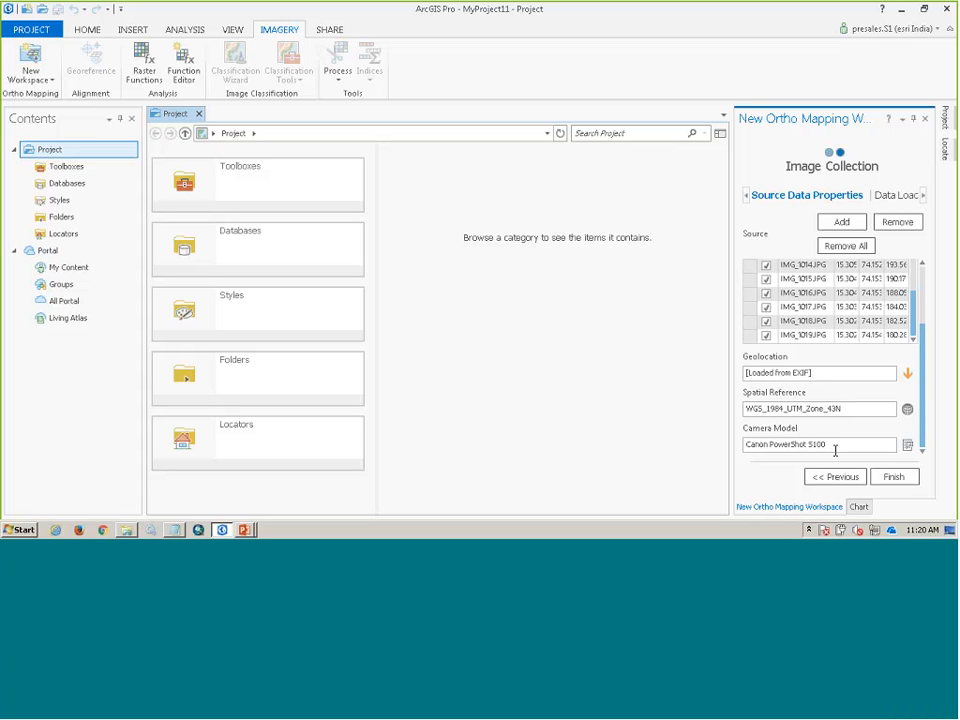
left_click(898, 480)
- Open the recent OrthoMapping project
left_click(37, 30)
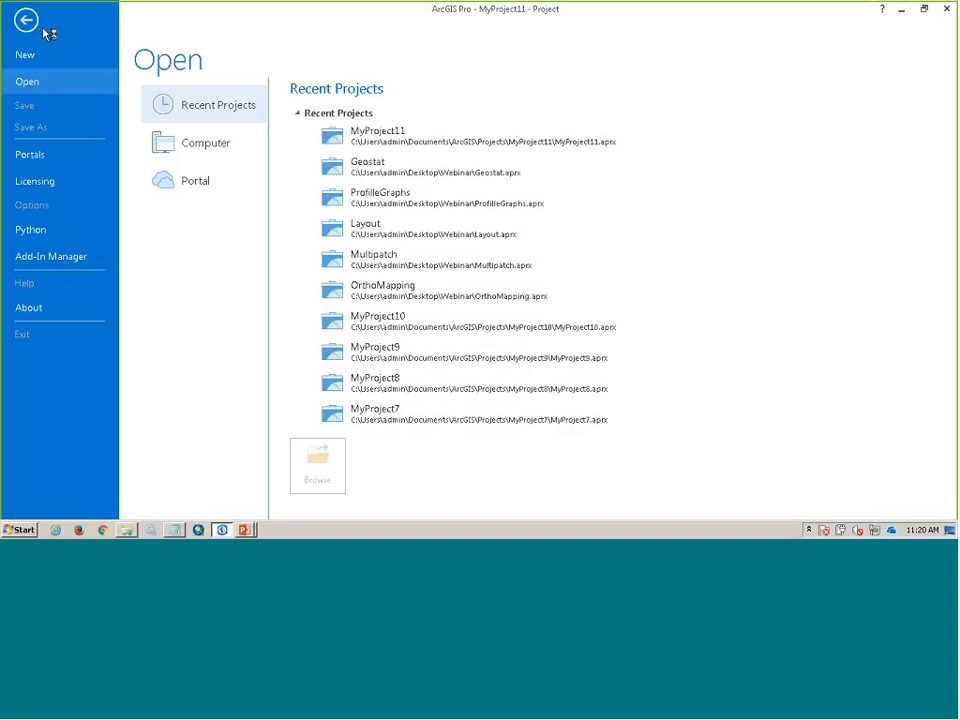
left_click(393, 296)
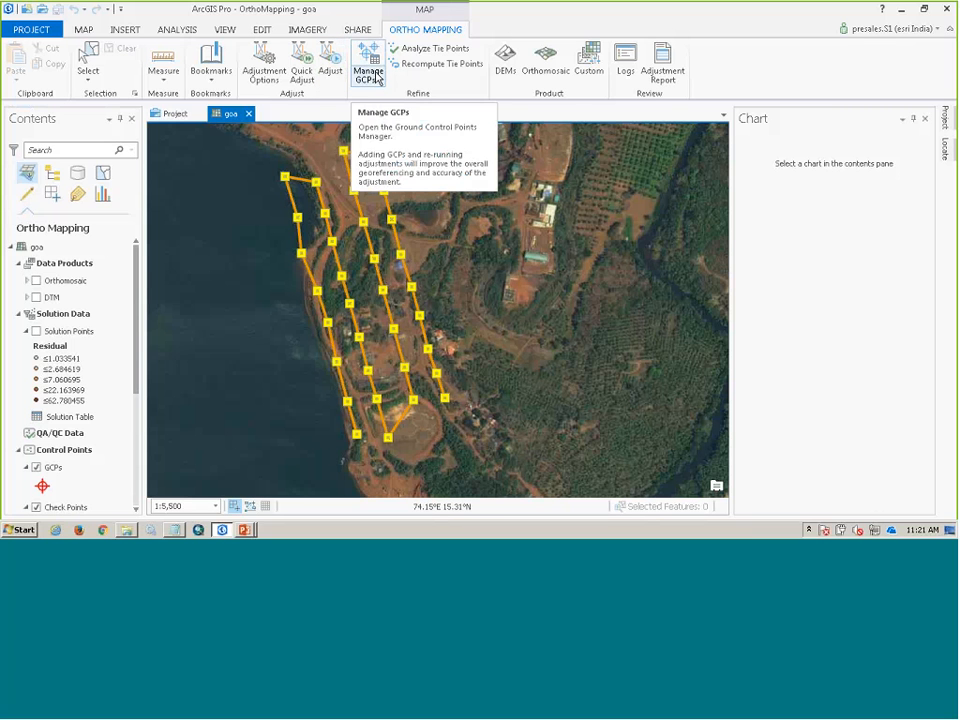
- Review the pages of the Orthomosaic wizard, including seamline and orthomosaic settings, and close it without generating a product
left_click(545, 62)
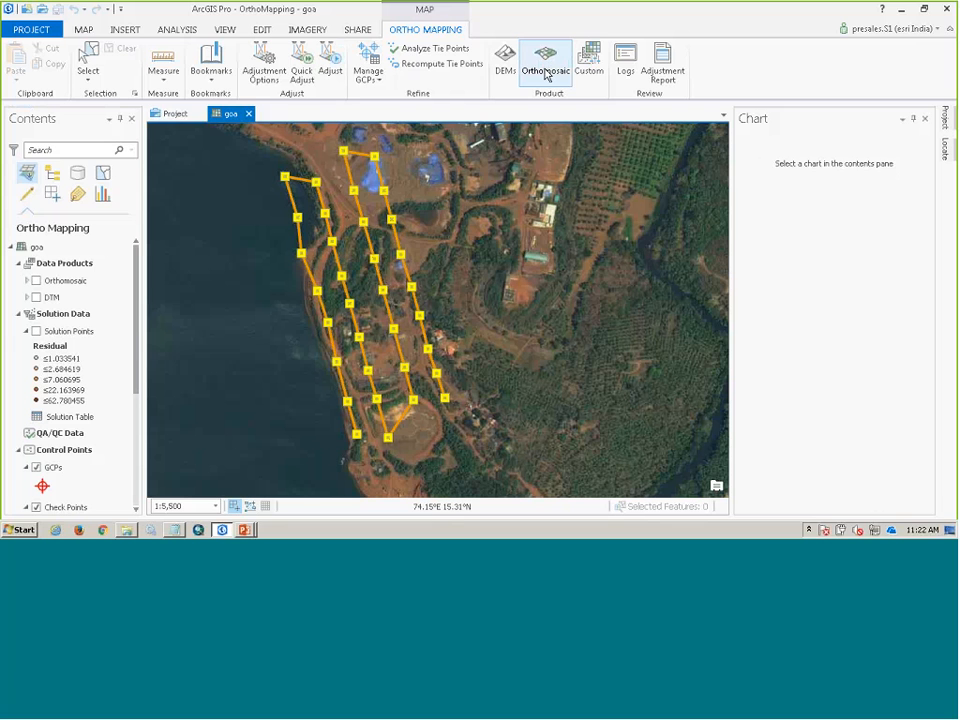
left_click(829, 153)
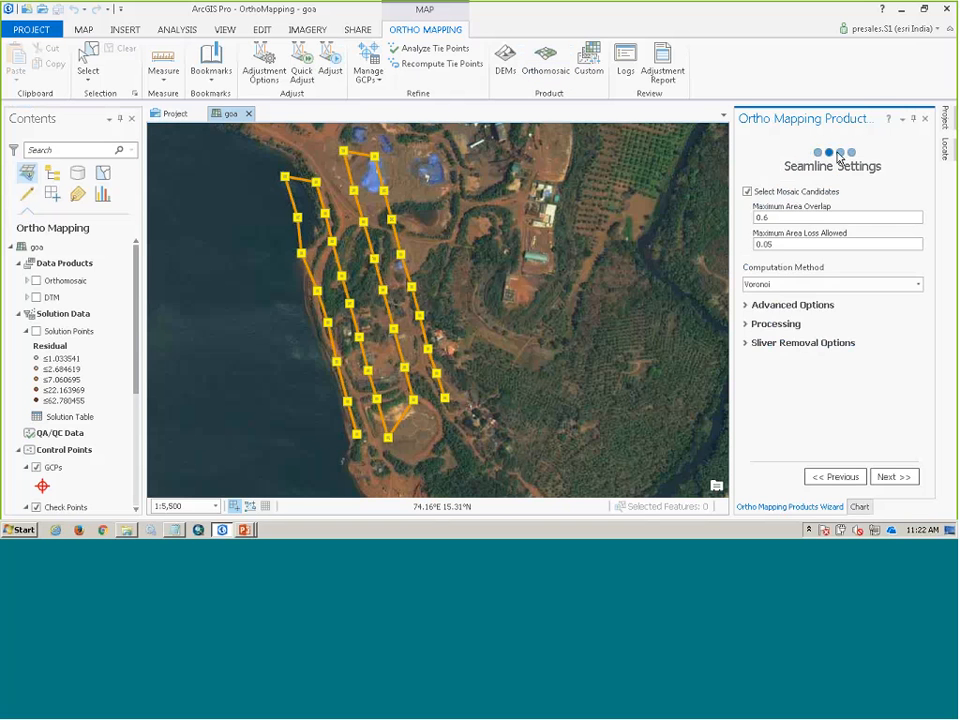
left_click(840, 152)
left_click(851, 152)
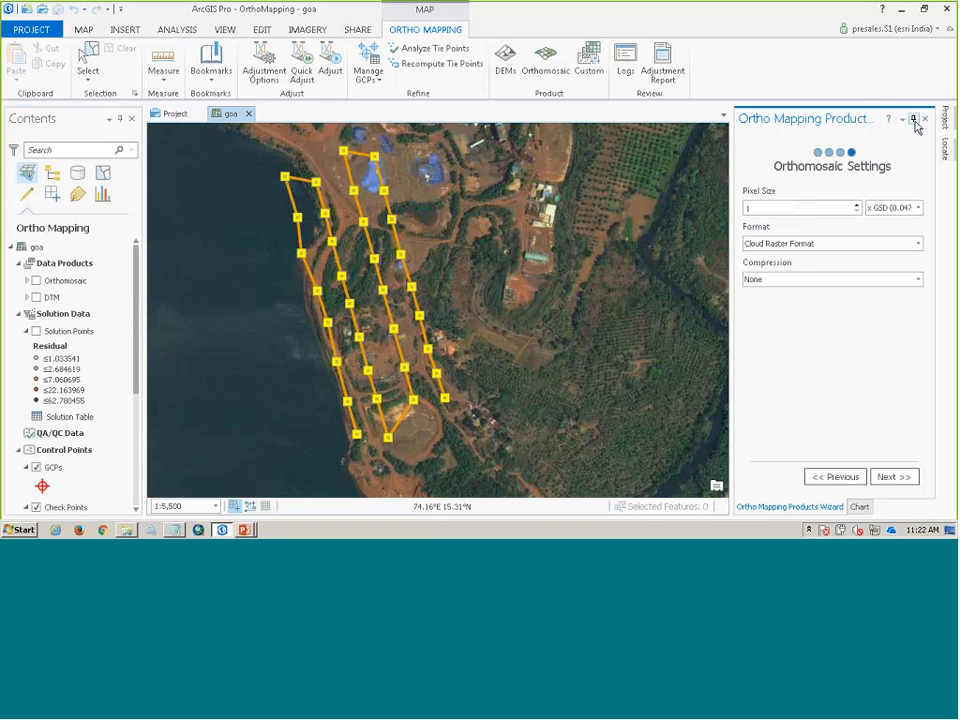
left_click(924, 118)
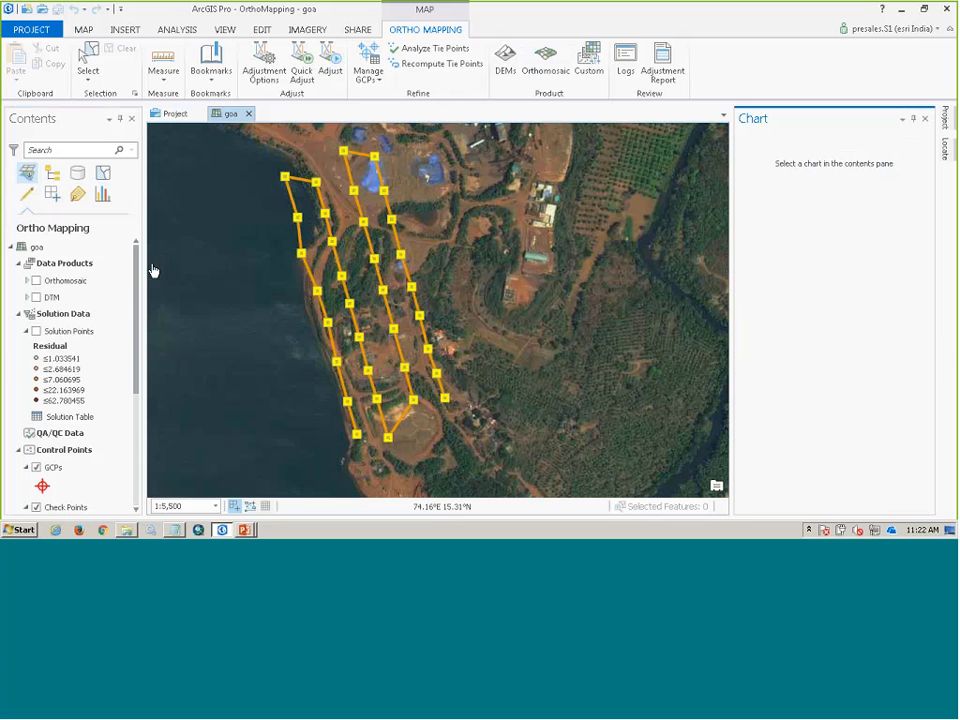
- Show the DTM and Orthomosaic data products in turn on the goa map for close inspection, and hide the DTM
scroll(141, 280, "down", 3)
scroll(141, 313, "down", 4)
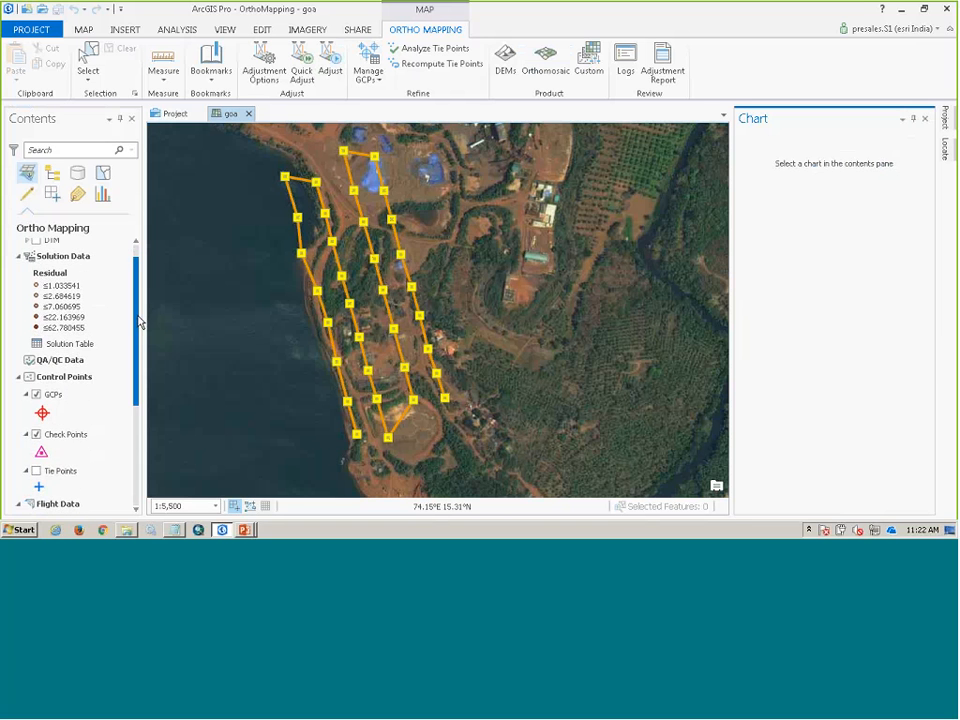
scroll(141, 345, "up", 6)
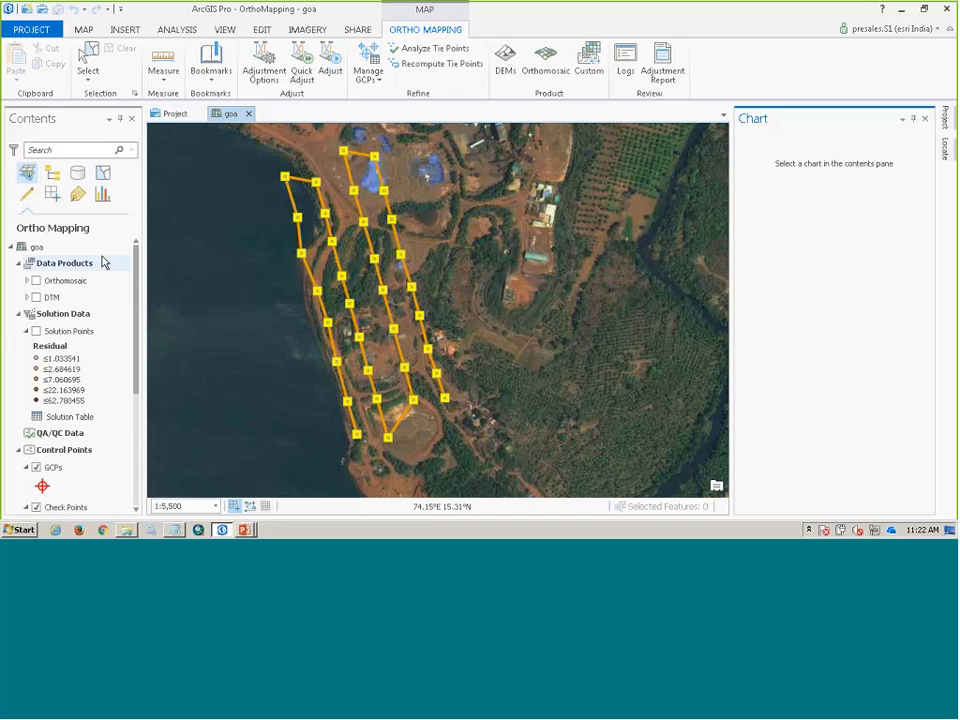
left_click(36, 297)
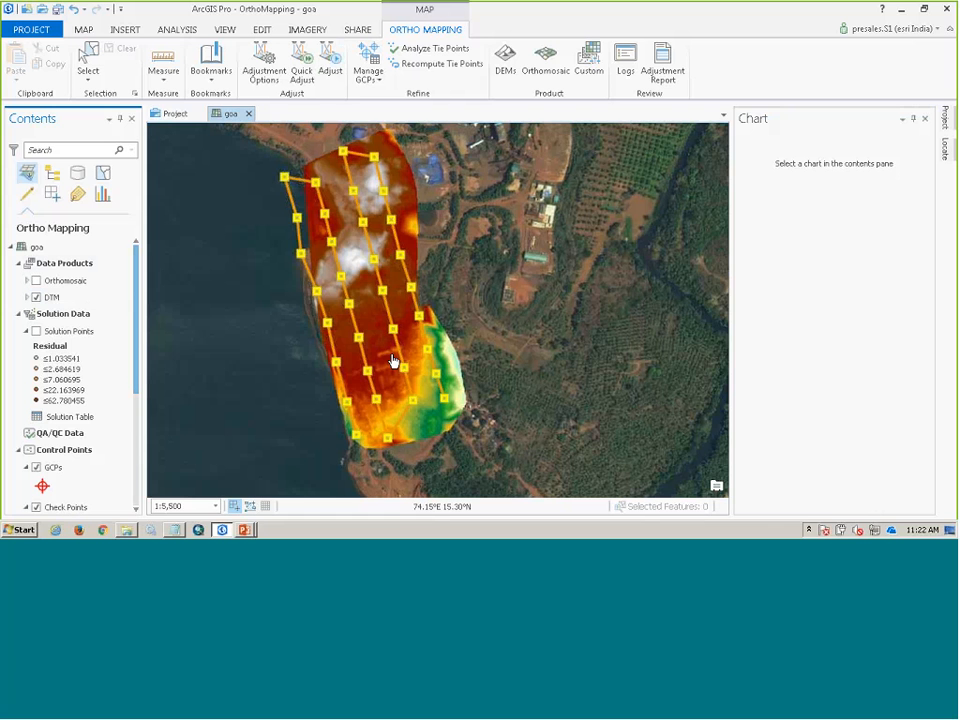
scroll(393, 362, "up", 1)
scroll(393, 362, "up", 2)
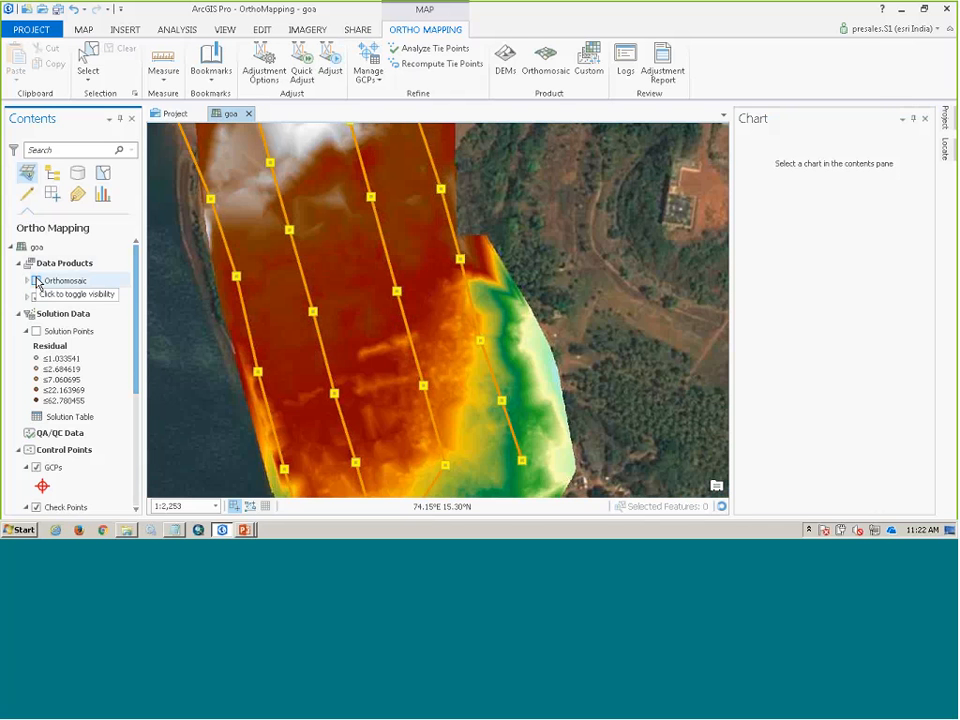
left_click(37, 281)
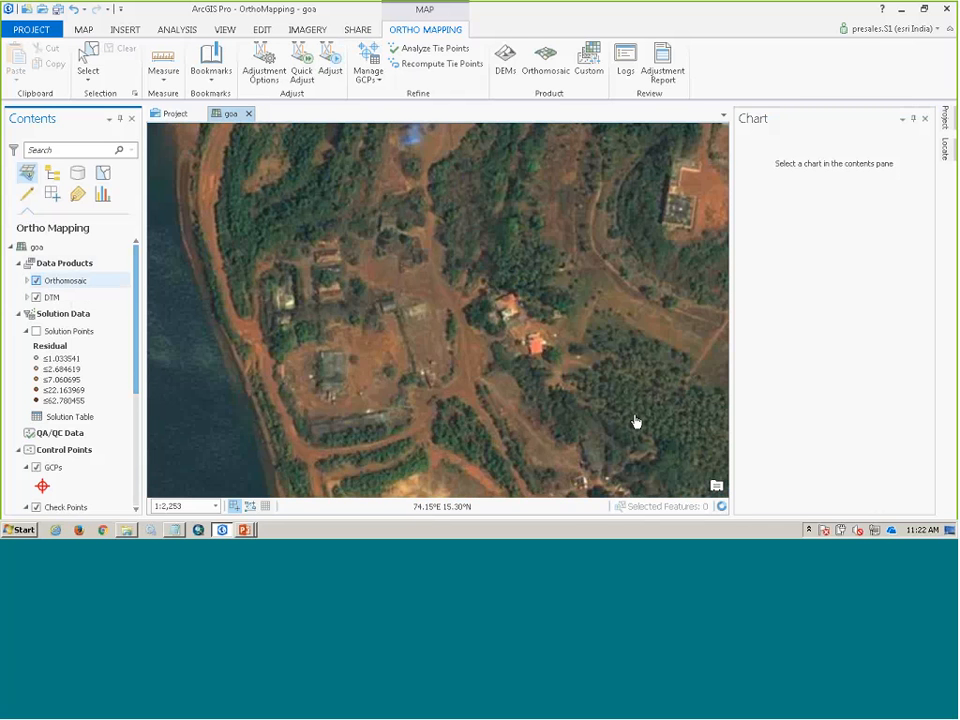
scroll(541, 409, "up", 2)
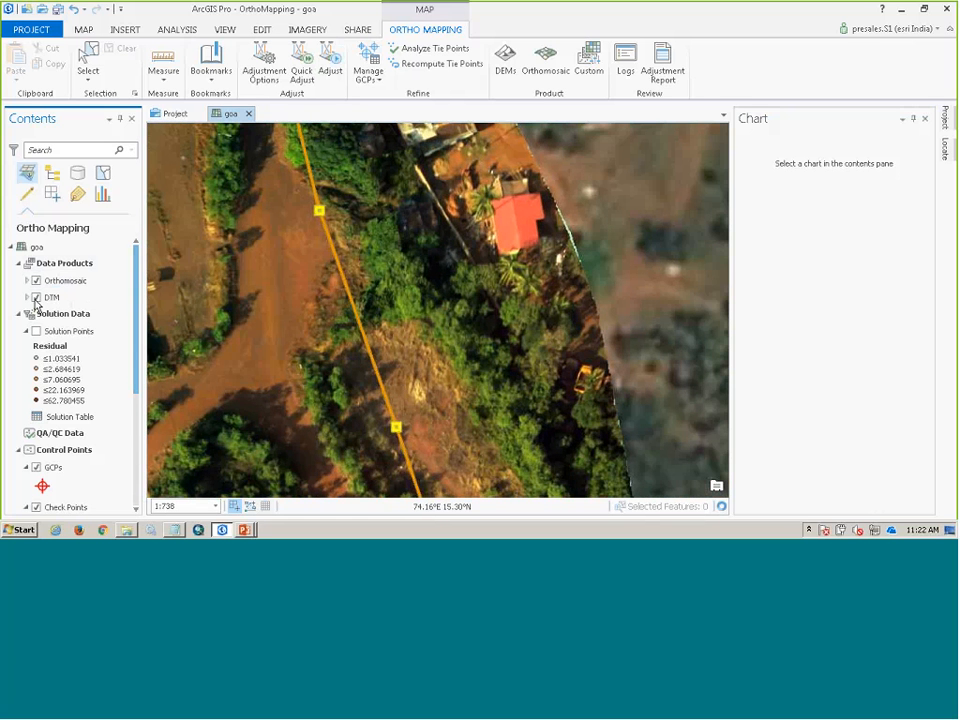
left_click(36, 297)
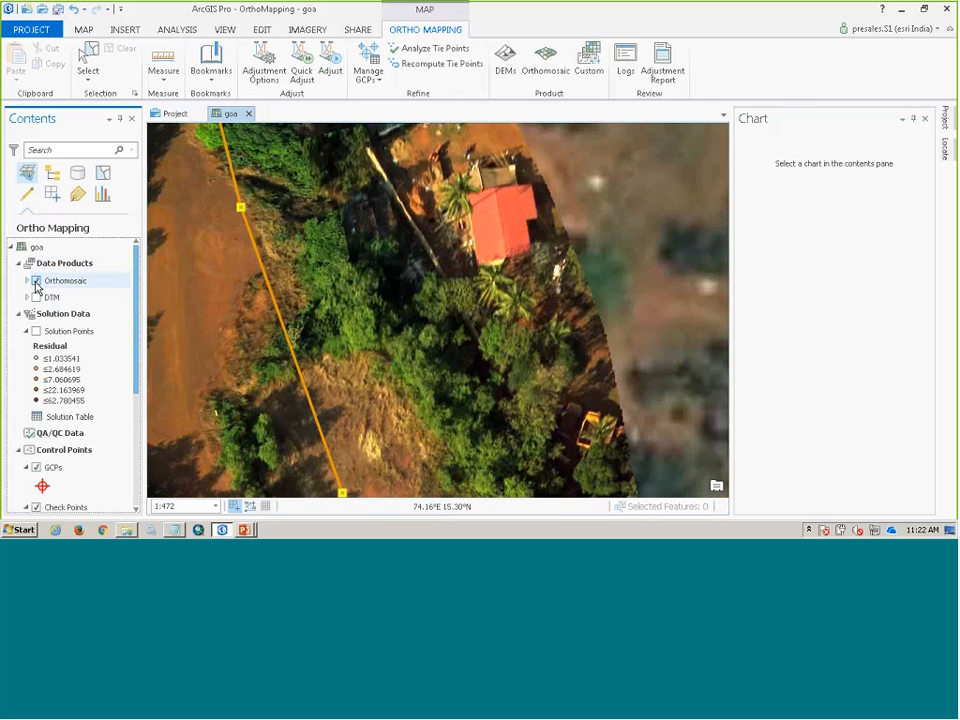
- Switch to the PowerPoint slide show and advance from the Ortho Mapping slide to the Multi patch editor slide
key("alt+Tab")
key("alt+Tab")
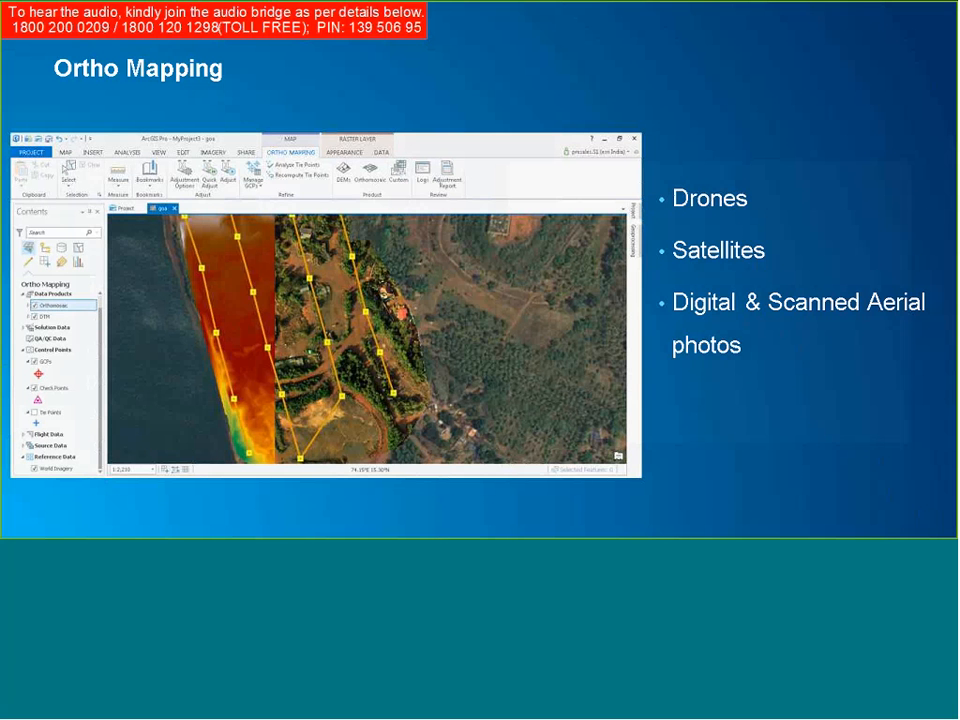
key("Right")
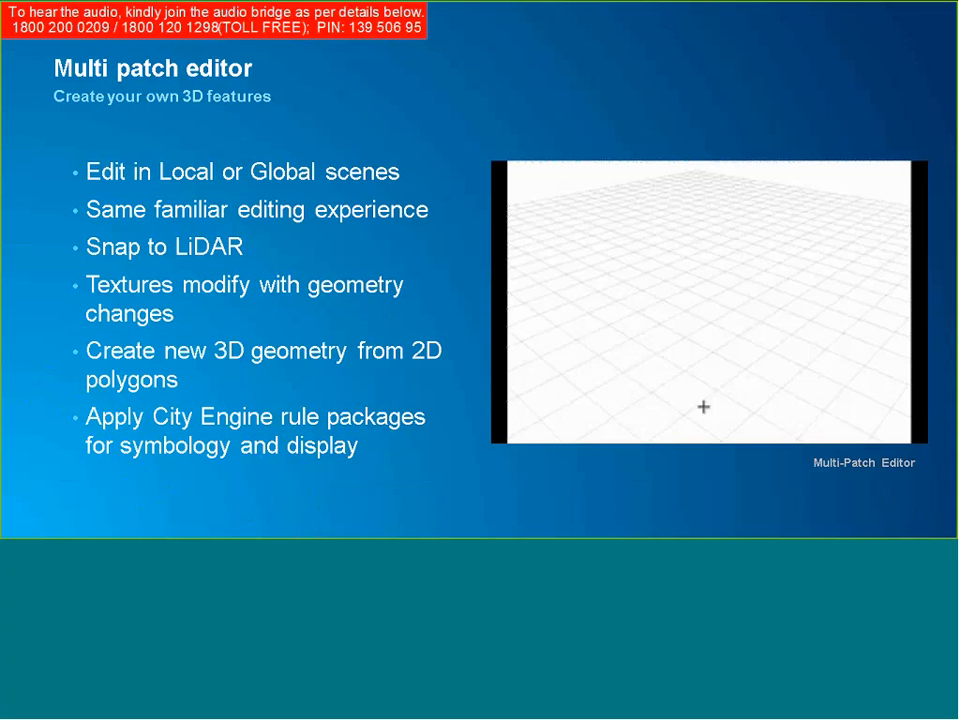